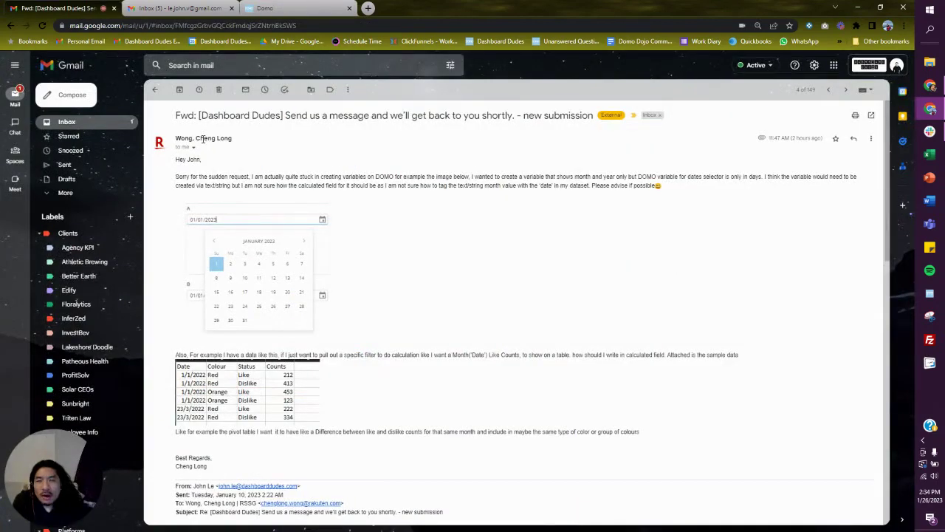
# Open dashboarddudes.com/pantry in a new browser tab
pyautogui.scroll(-1, 246, 185)
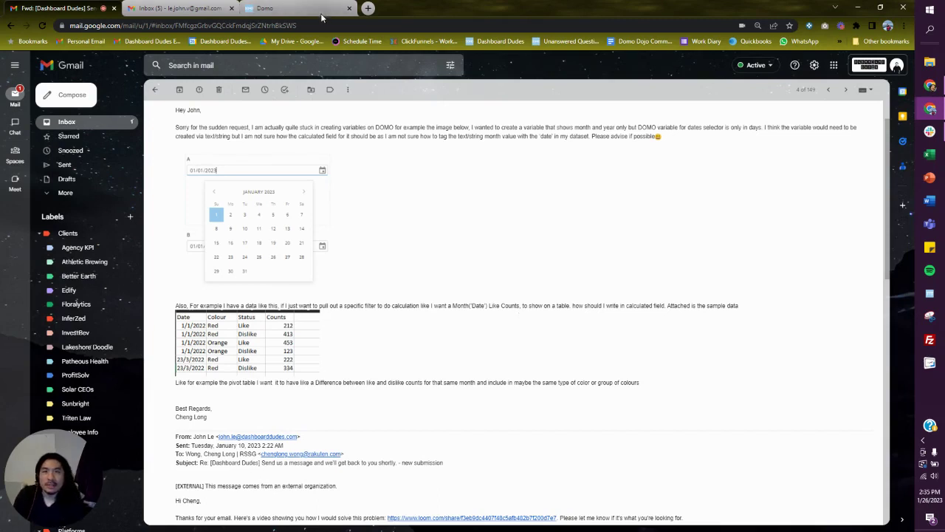
pyautogui.click(368, 8)
pyautogui.write('dashboardd')
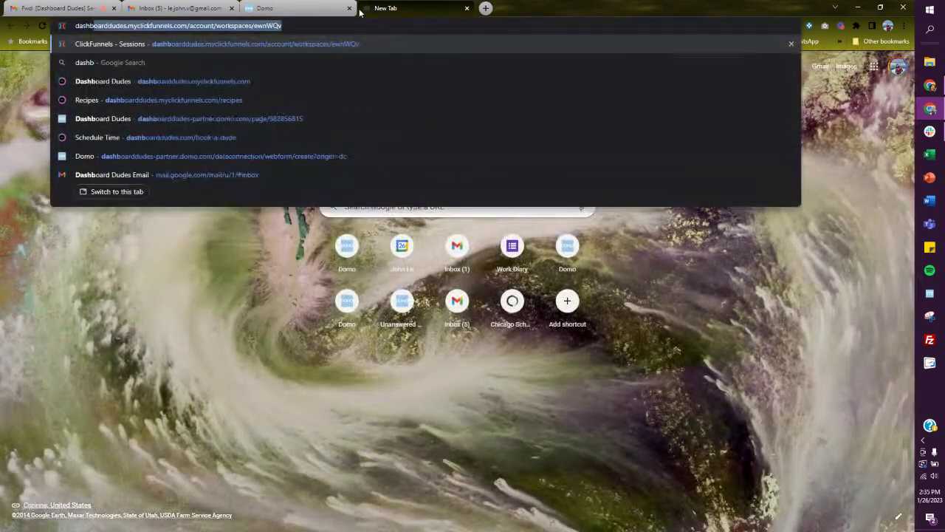
pyautogui.write('udes.com')
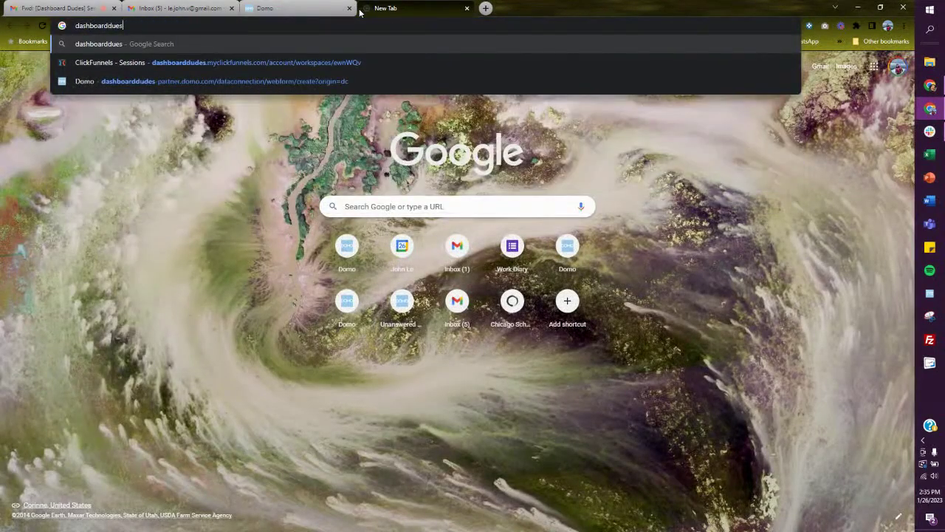
pyautogui.write('/pantry')
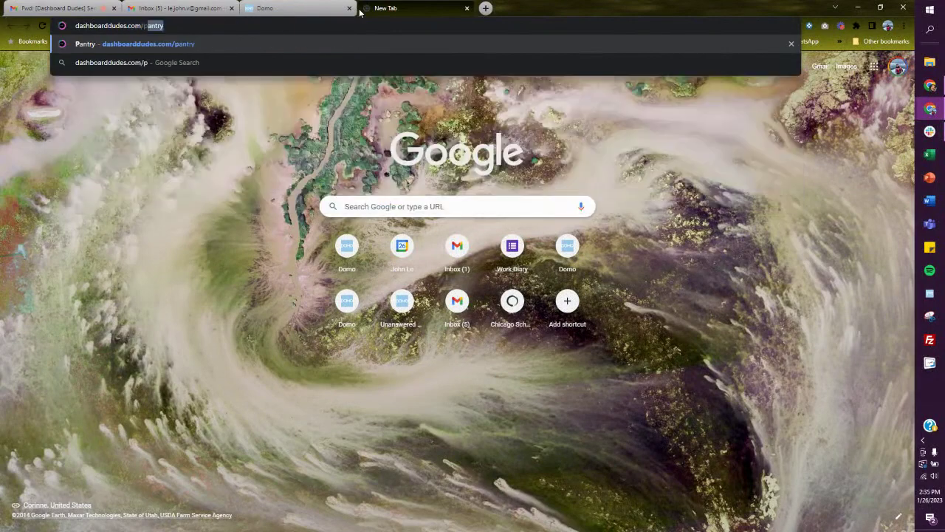
pyautogui.press('Return')
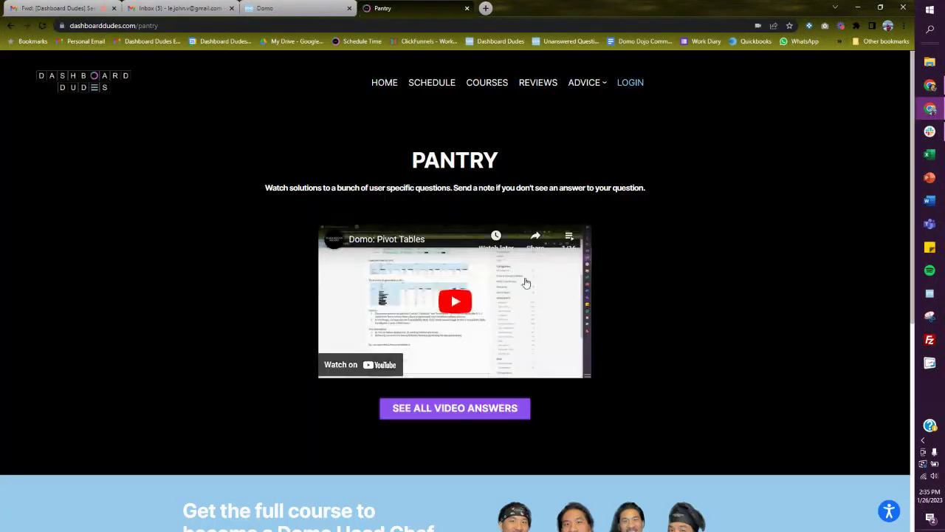
# Browse the Domo Pantry video playlist down to the videos about converting and creating dates
pyautogui.click(569, 235)
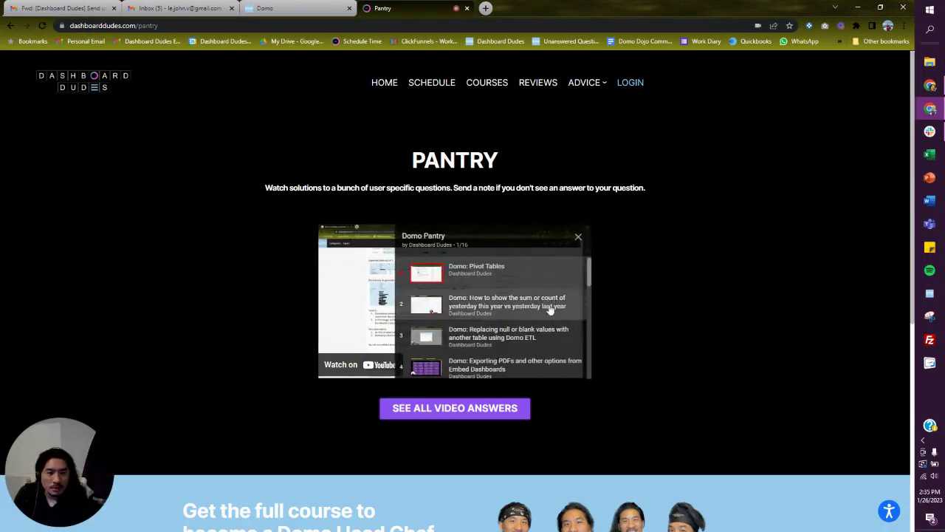
pyautogui.scroll(-2, 551, 310)
pyautogui.scroll(-2, 546, 315)
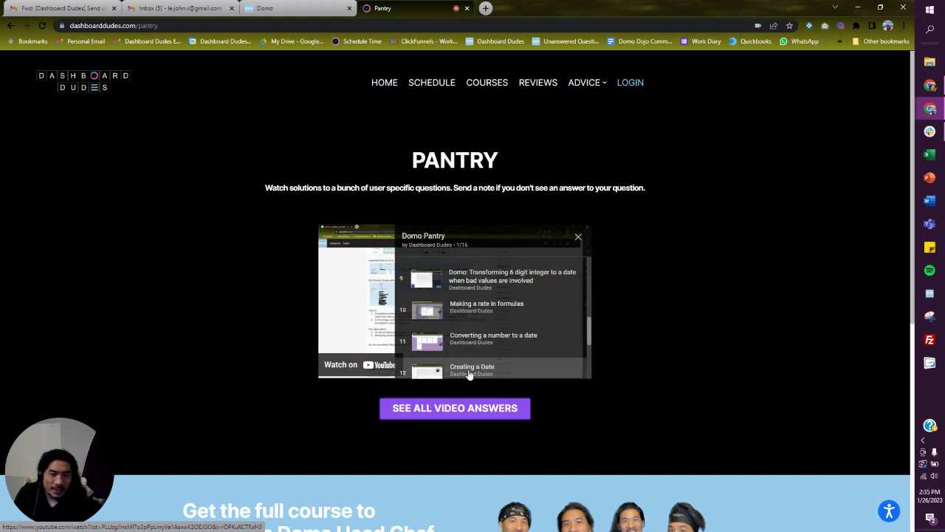
pyautogui.scroll(-1, 514, 371)
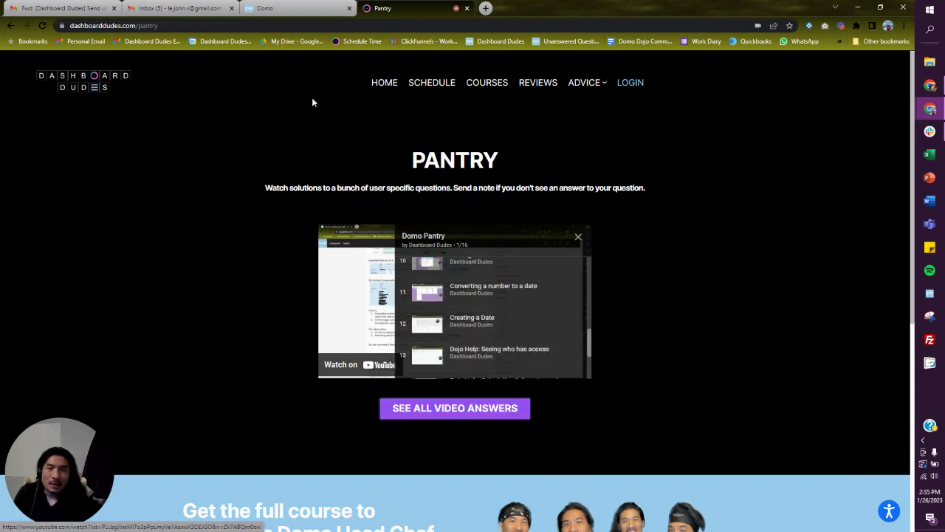
# Switch to the Domo Analyzer and display the card as a table with no summary number
pyautogui.click(282, 8)
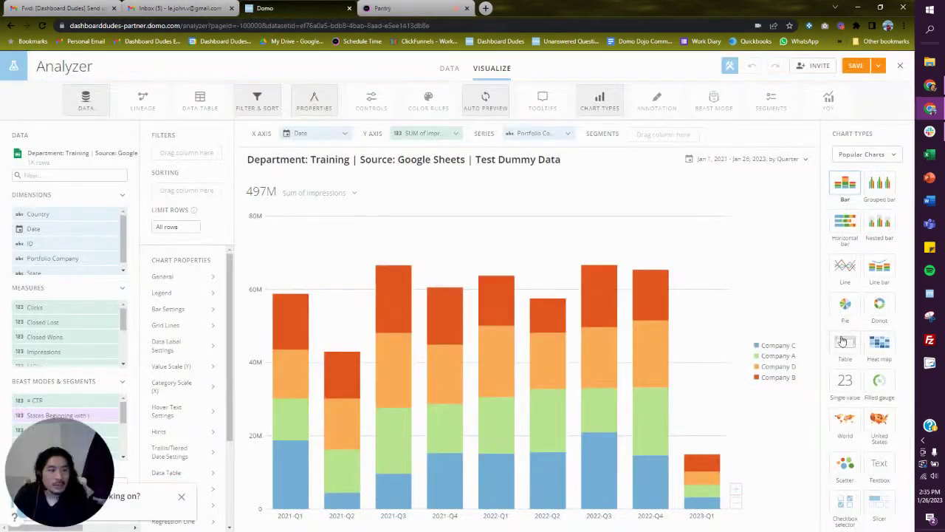
pyautogui.click(344, 194)
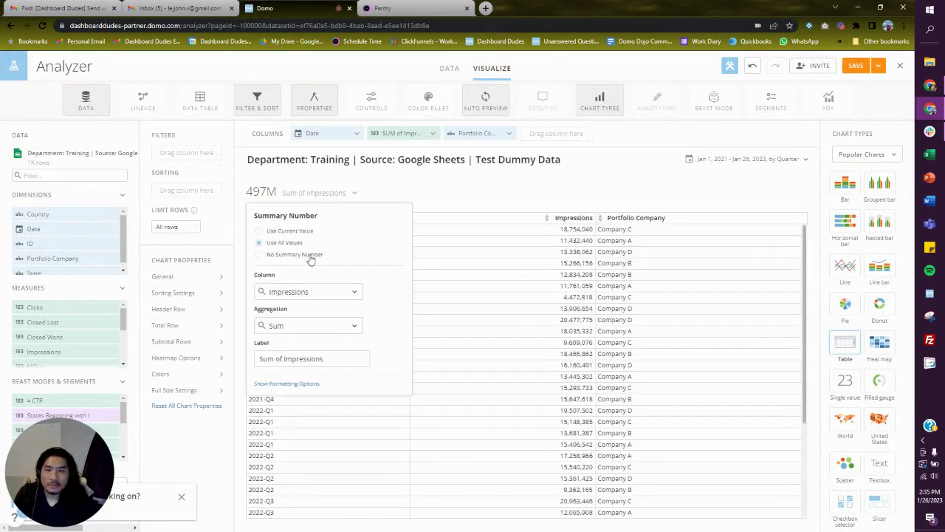
pyautogui.click(309, 259)
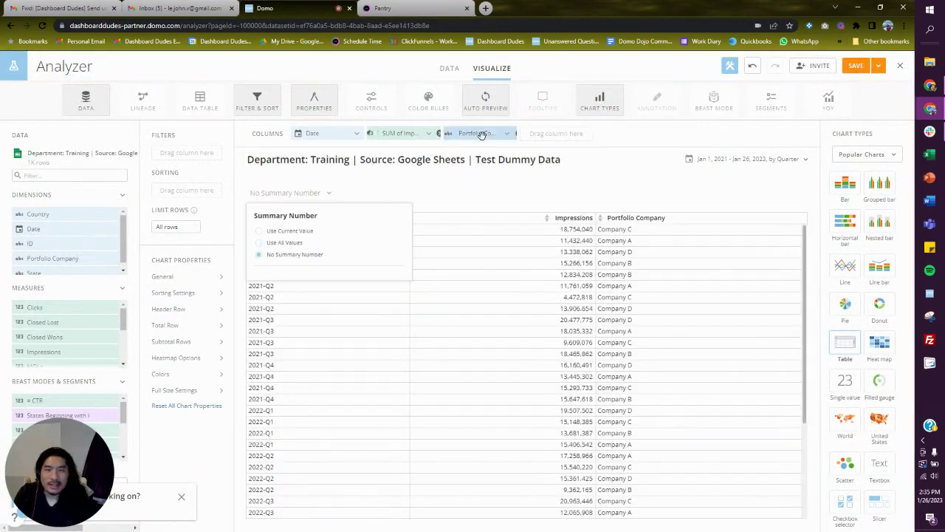
# Remove the Portfolio Company column from the table and set the date range to All Time
pyautogui.click(509, 133)
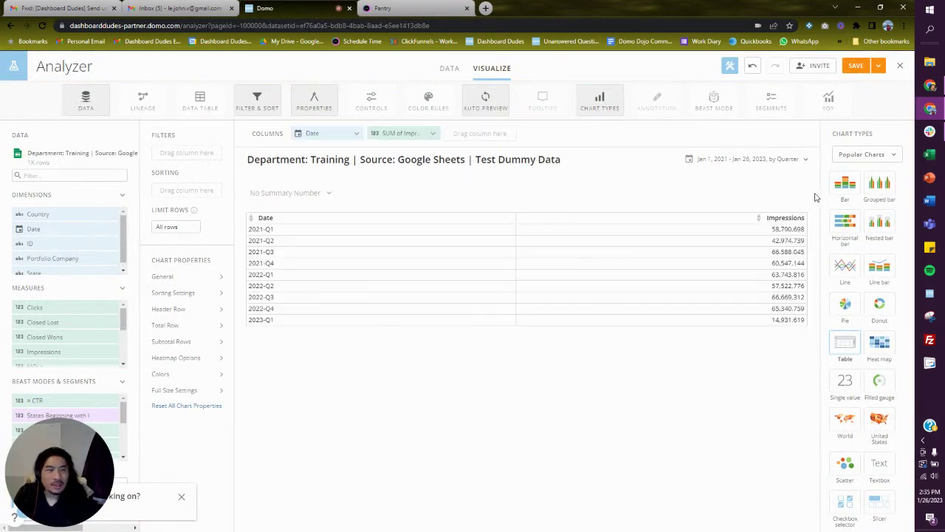
pyautogui.click(776, 159)
pyautogui.click(713, 194)
pyautogui.click(720, 215)
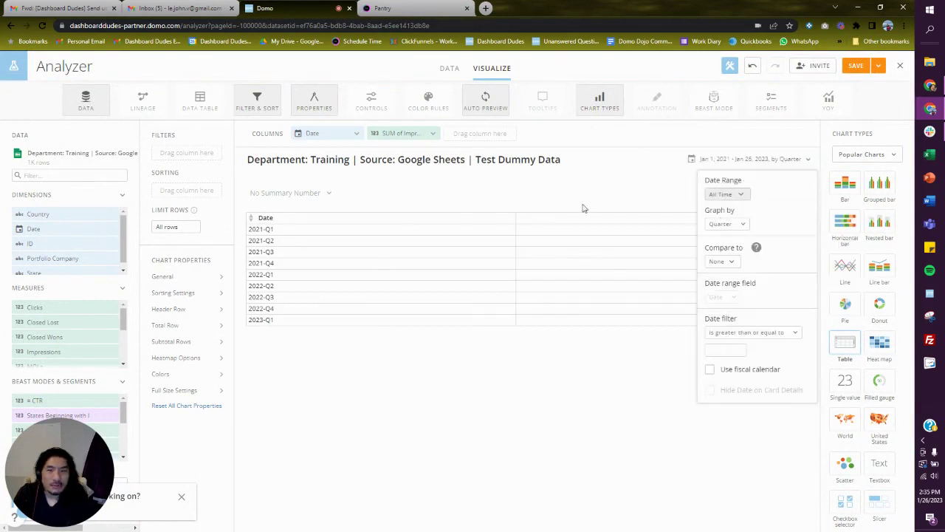
# Start a new calculated field in the Beast Mode Editor and name it "Month Year Date"
pyautogui.moveTo(79, 441); pyautogui.dragTo(105, 129)
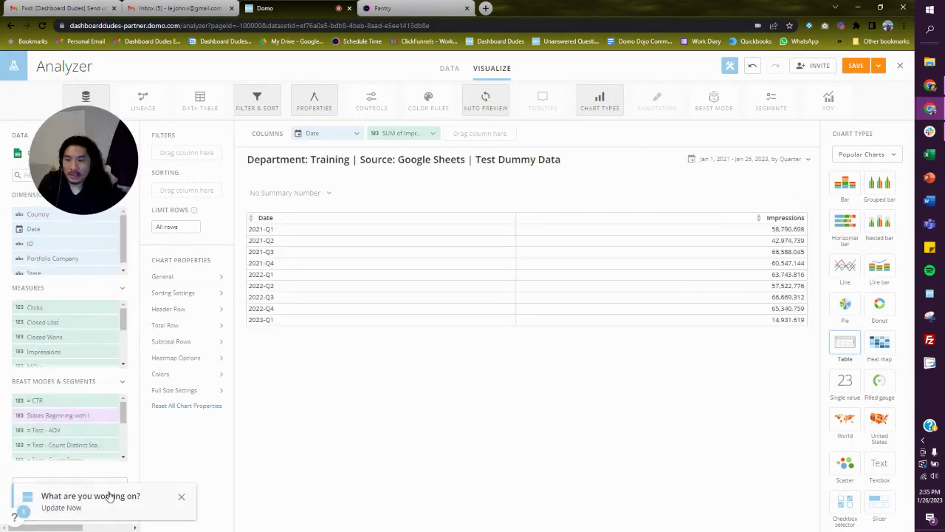
pyautogui.click(181, 496)
pyautogui.click(95, 485)
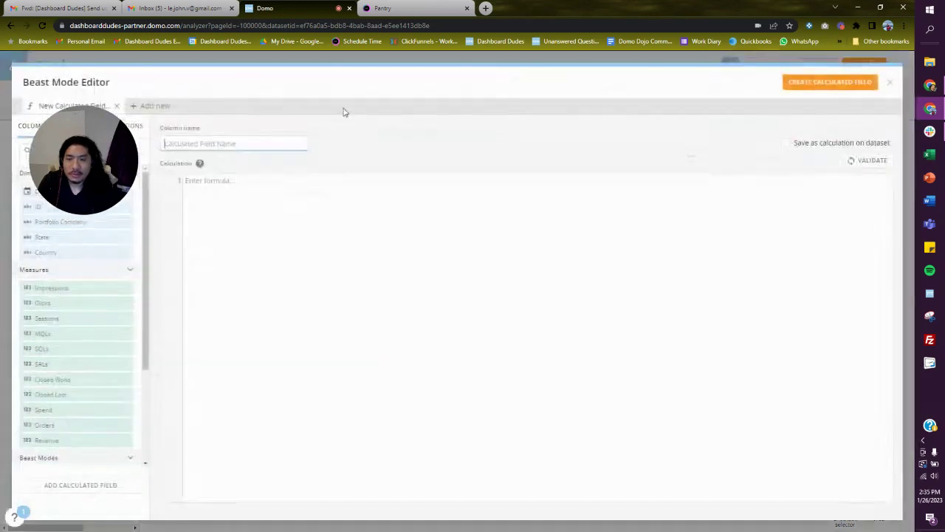
pyautogui.write('Month v')
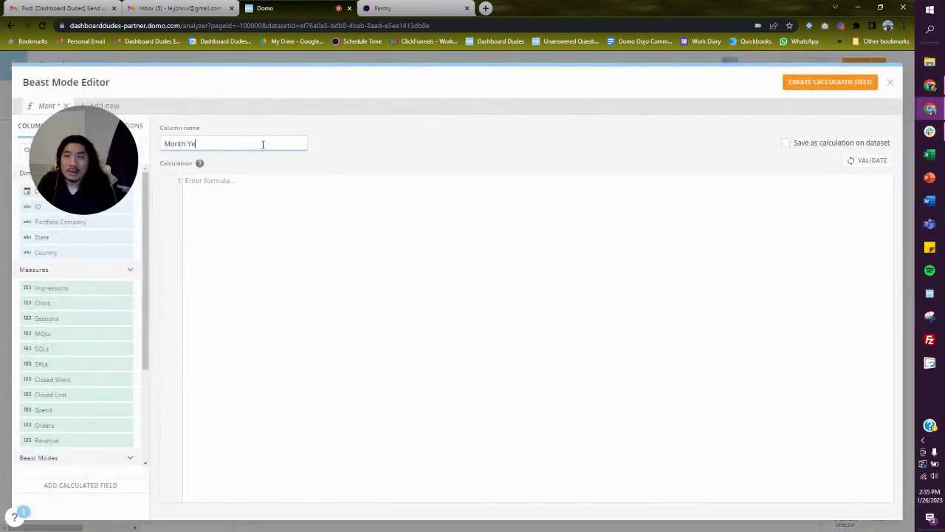
pyautogui.write('ear Date')
pyautogui.press('Tab')
pyautogui.press('Tab')
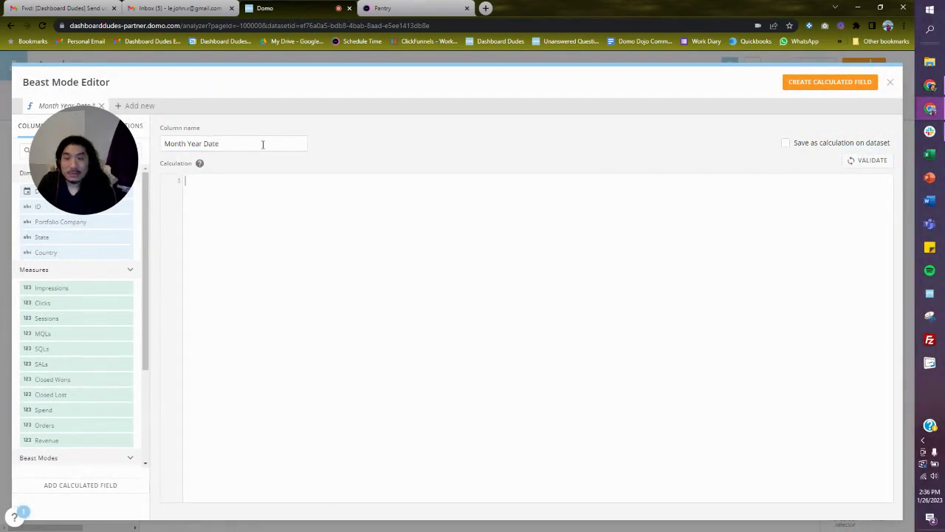
# Begin the formula with a CONCAT function whose first argument is YEAR(`Date`)
pyautogui.write('Conc')
pyautogui.press('Return')
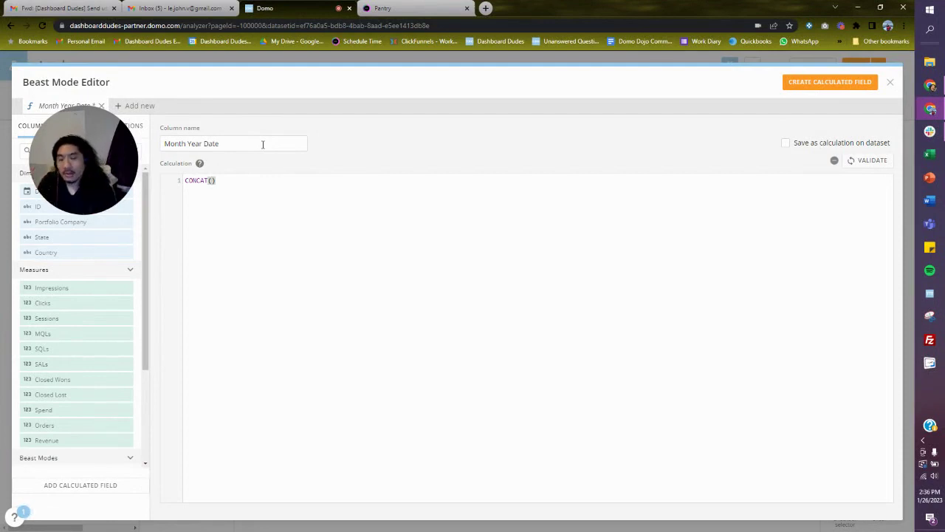
pyautogui.write('year')
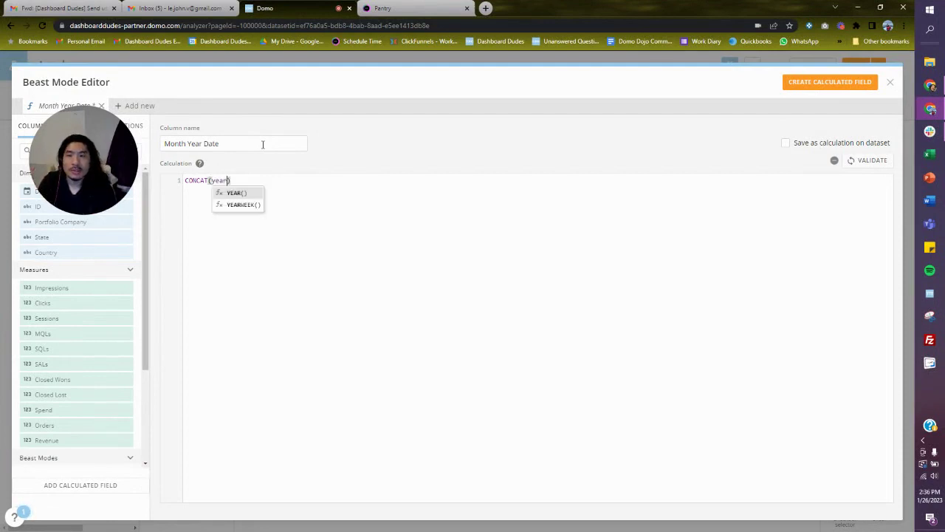
pyautogui.press('Return')
pyautogui.write('dat')
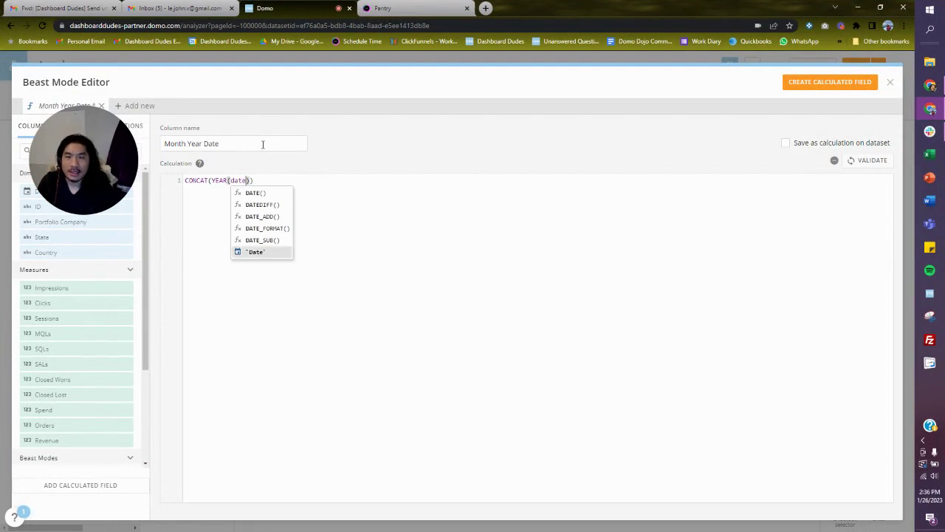
pyautogui.press('Return')
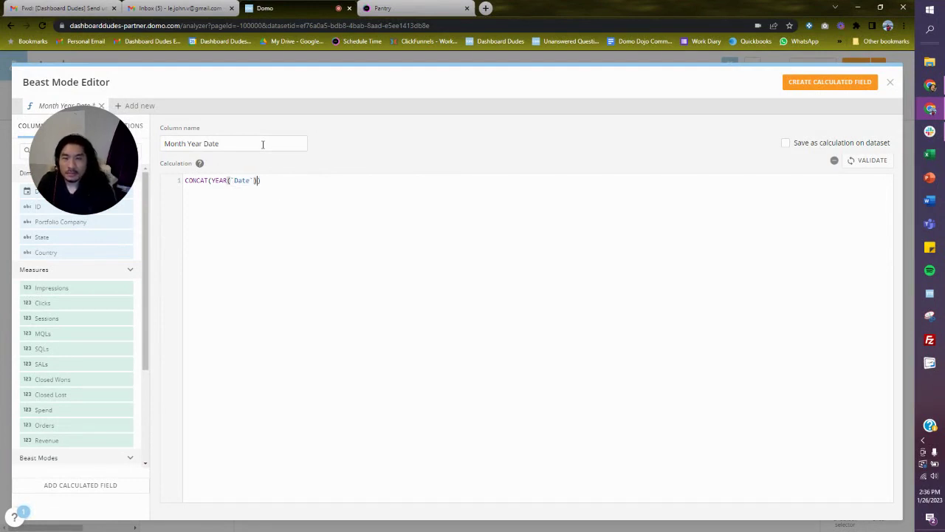
# Add a '-' separator and MONTH(`Date`) as further arguments of the CONCAT formula
pyautogui.write(",'")
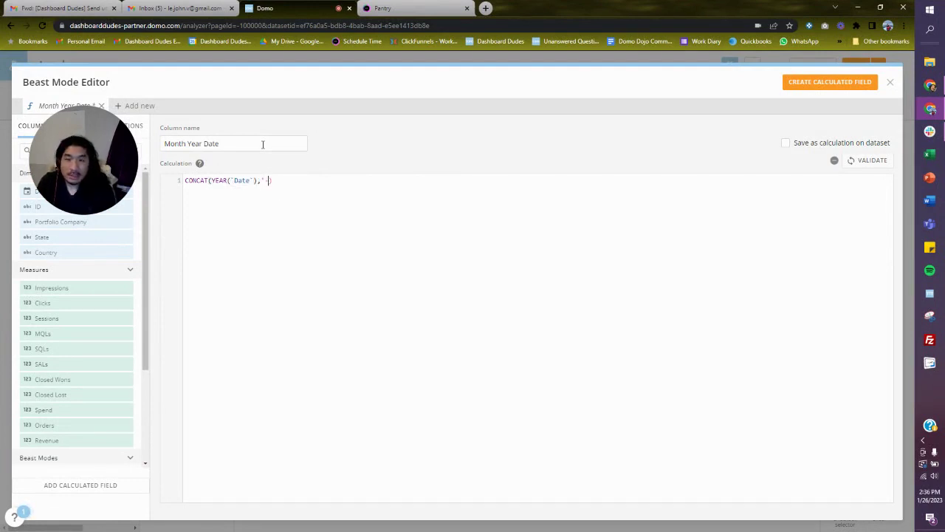
pyautogui.write("-'")
pyautogui.write(',Monh')
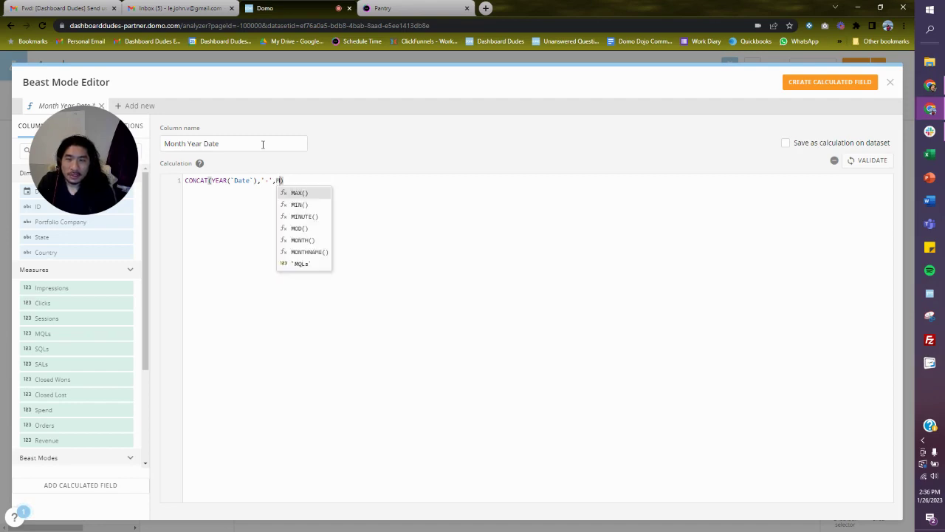
pyautogui.press('BackSpace')
pyautogui.write('t')
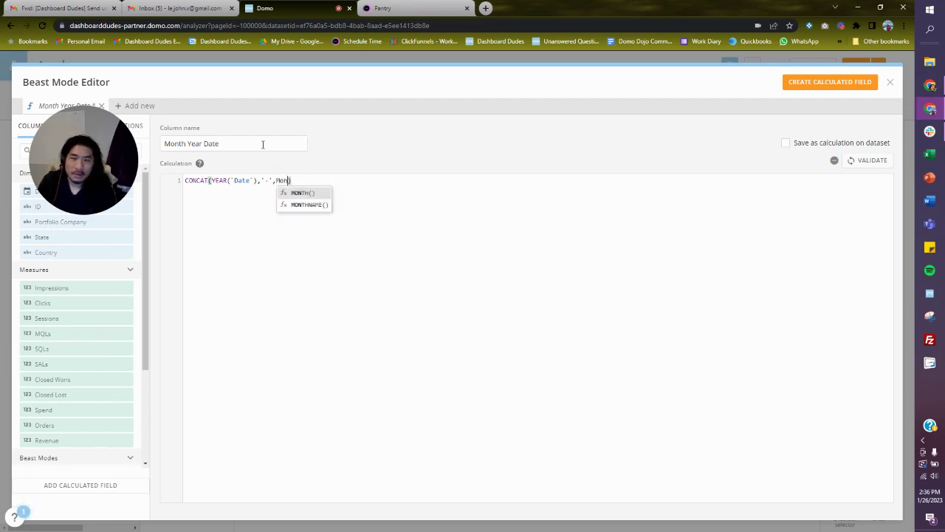
pyautogui.press('Return')
pyautogui.write('`Date')
pyautogui.press('Down')
pyautogui.press('Down')
pyautogui.press('Down')
pyautogui.press('Down')
pyautogui.press('Down')
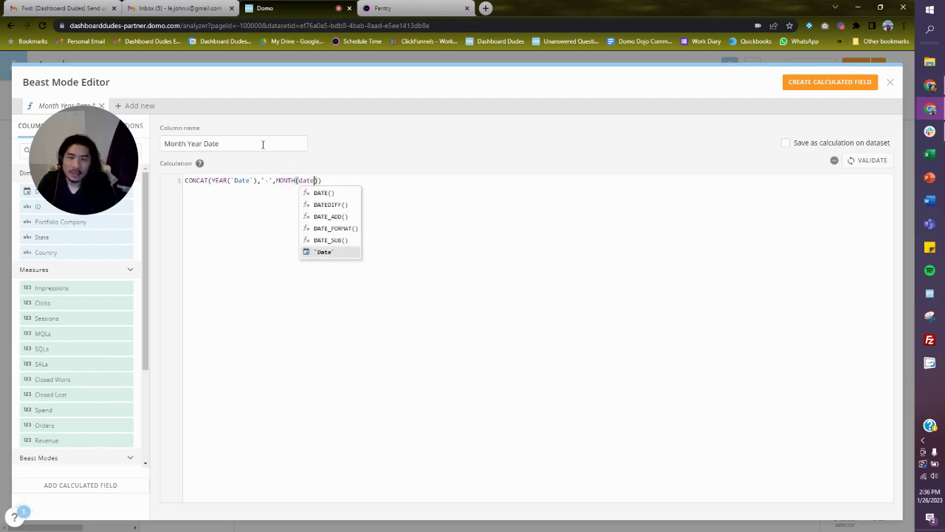
pyautogui.press('Return')
# Finish the formula with '-',1 as its day part and add the created field to the table between Date and Impressions
pyautogui.write("),'-',1")
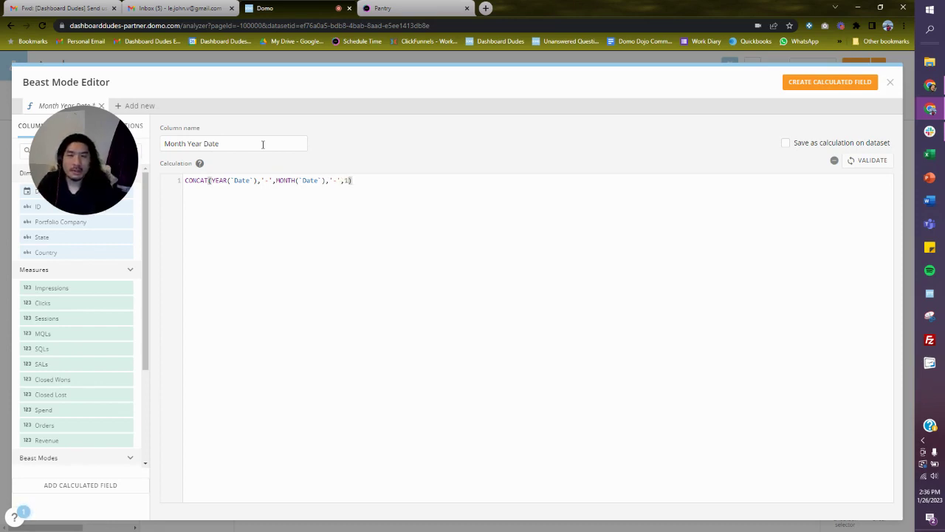
pyautogui.click(870, 161)
pyautogui.click(849, 82)
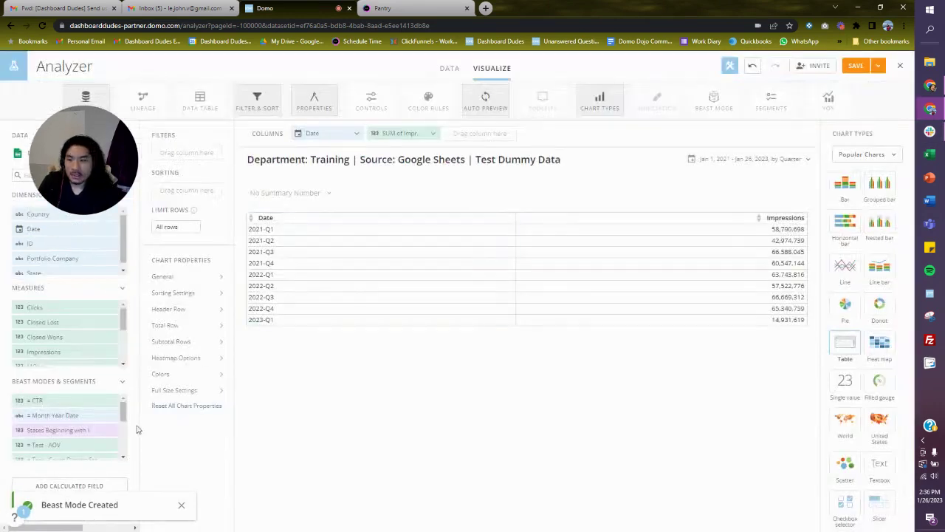
pyautogui.moveTo(71, 415); pyautogui.dragTo(358, 143)
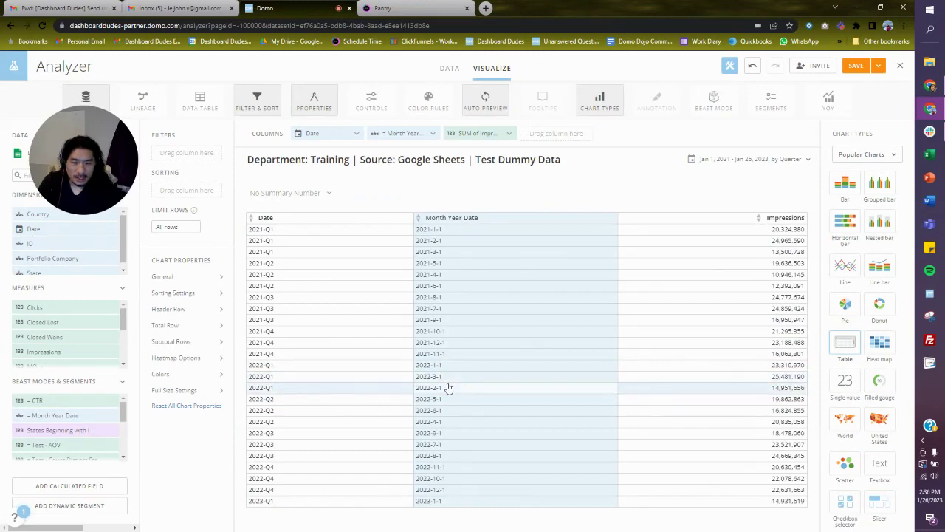
# Edit the Month Year Date formula to use MONTHNAME(`Date`) instead of MONTH(`Date`)
pyautogui.click(80, 416)
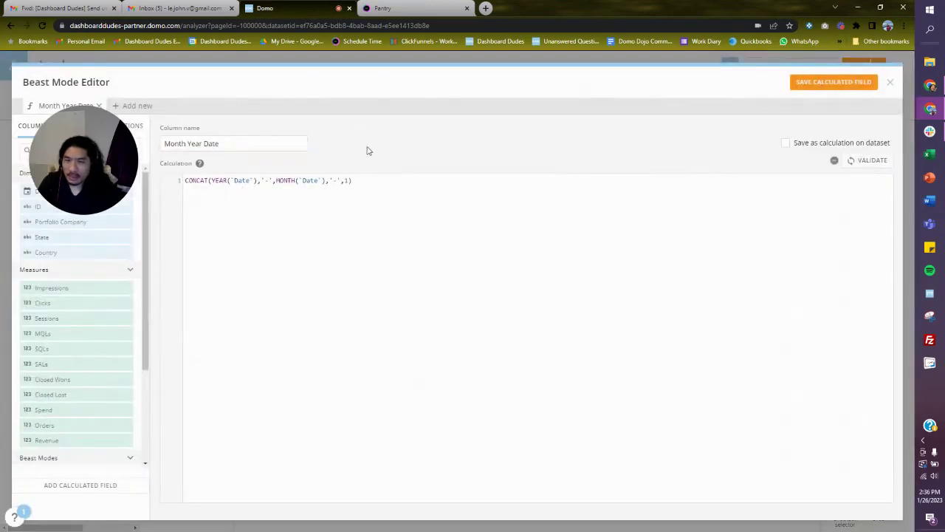
pyautogui.click(297, 181)
pyautogui.write('NAM')
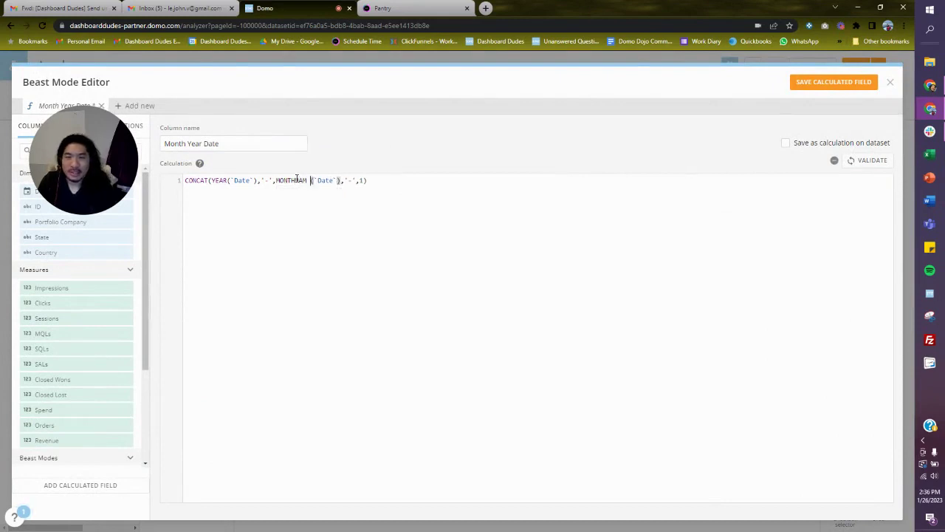
pyautogui.write('E')
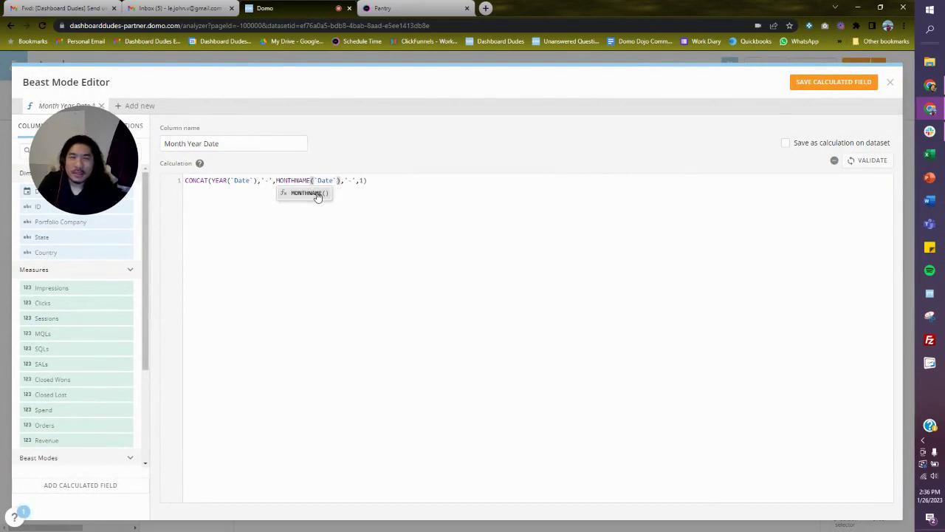
pyautogui.click(317, 195)
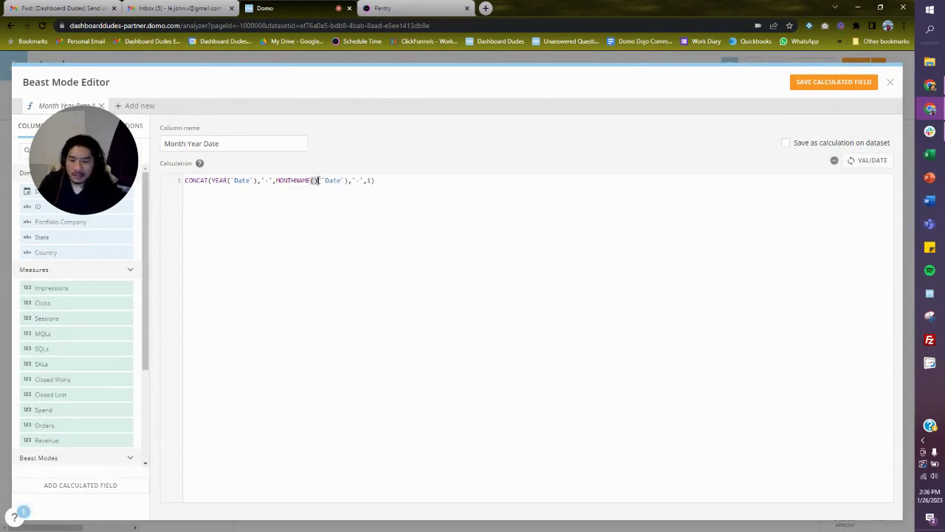
pyautogui.press('BackSpace')
pyautogui.press('BackSpace')
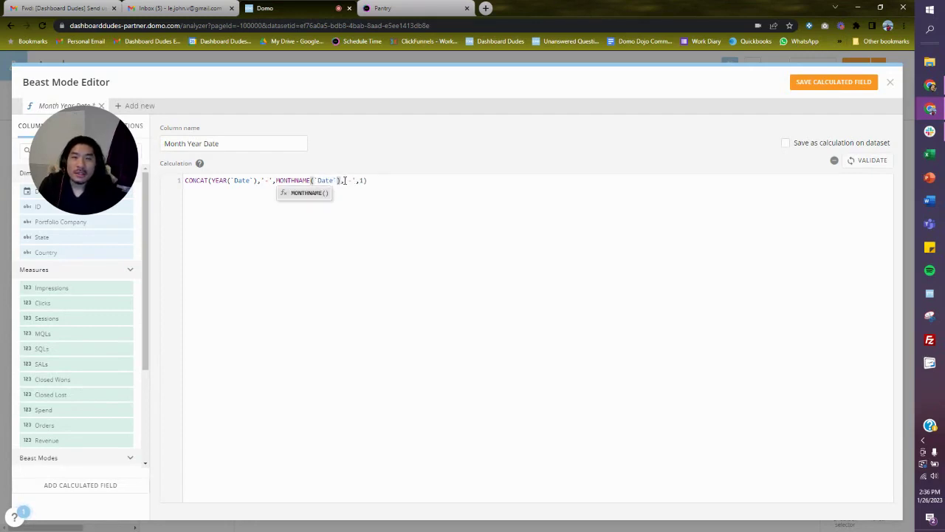
# Remove the trailing '-' and 1 arguments from the CONCAT formula and save the calculated field
pyautogui.moveTo(344, 179); pyautogui.dragTo(364, 180)
pyautogui.press('BackSpace')
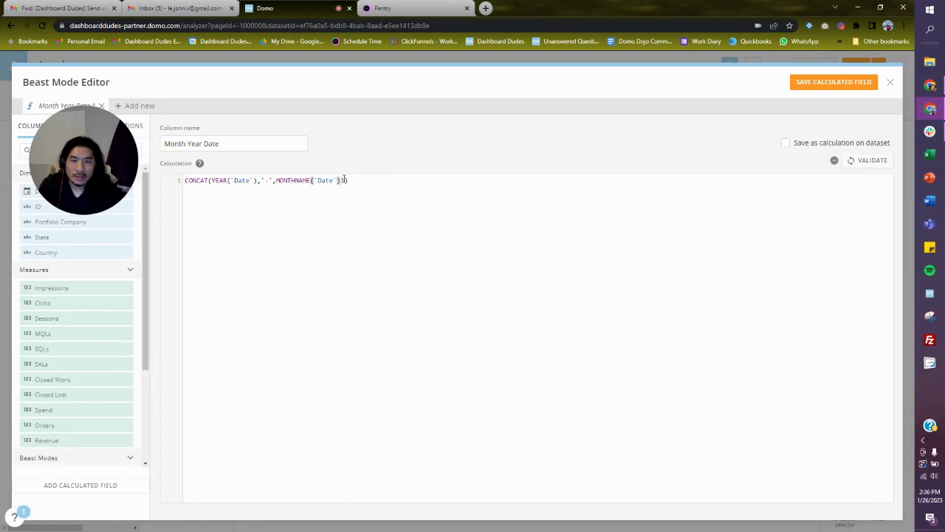
pyautogui.click(860, 85)
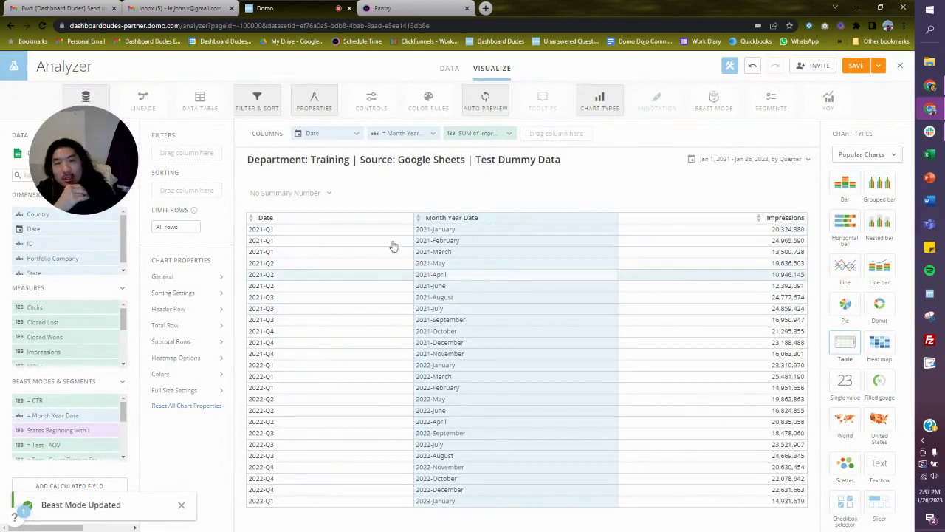
# Remove the Date column from the table and apply a Month Year Date filter without selecting any months
pyautogui.click(355, 133)
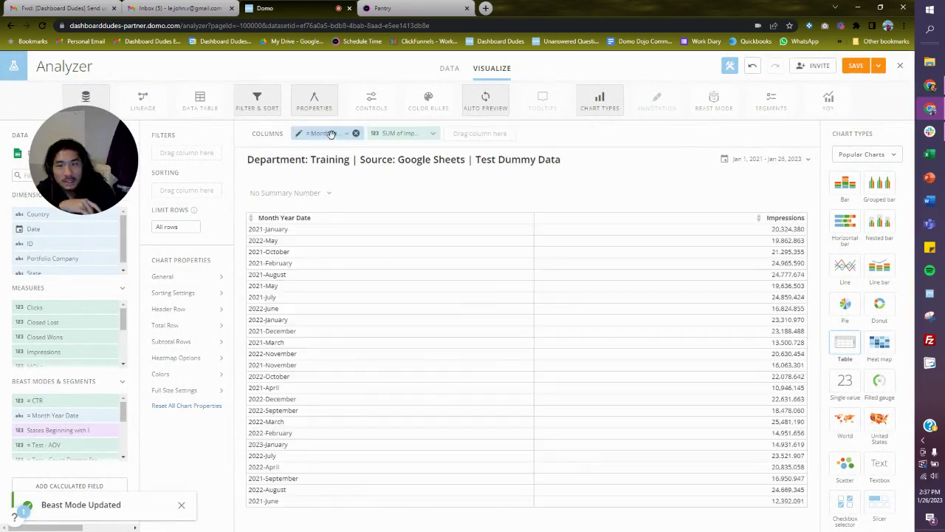
pyautogui.moveTo(310, 133); pyautogui.dragTo(167, 154)
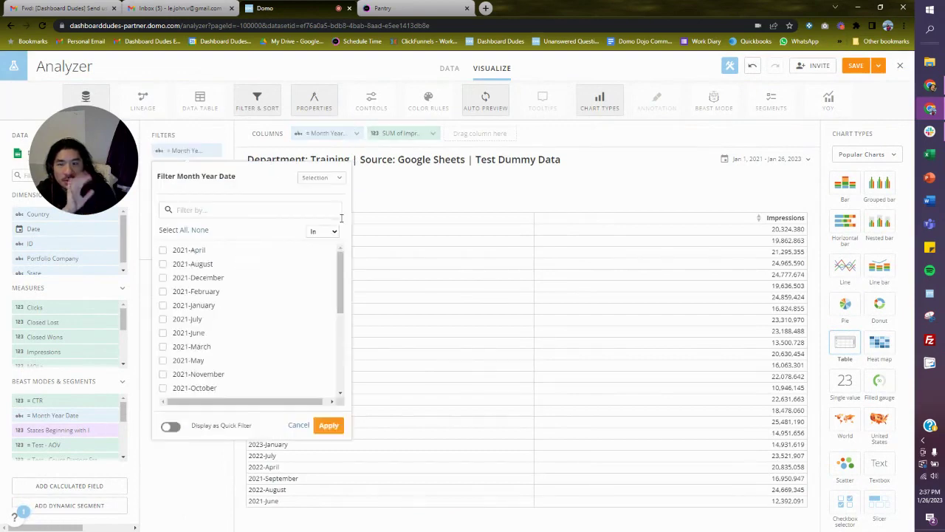
pyautogui.click(329, 425)
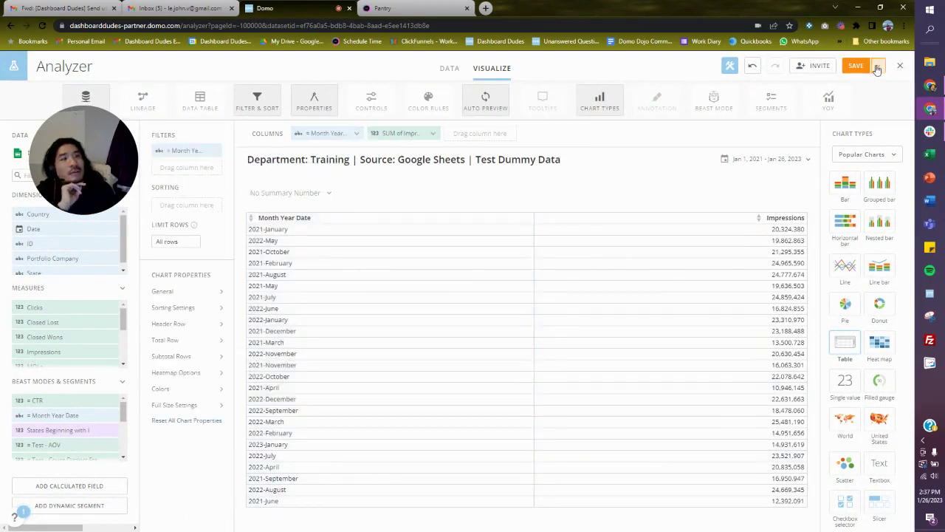
# Save and close the table card, and dismiss the notifications on the Overview page
pyautogui.click(878, 65)
pyautogui.click(861, 121)
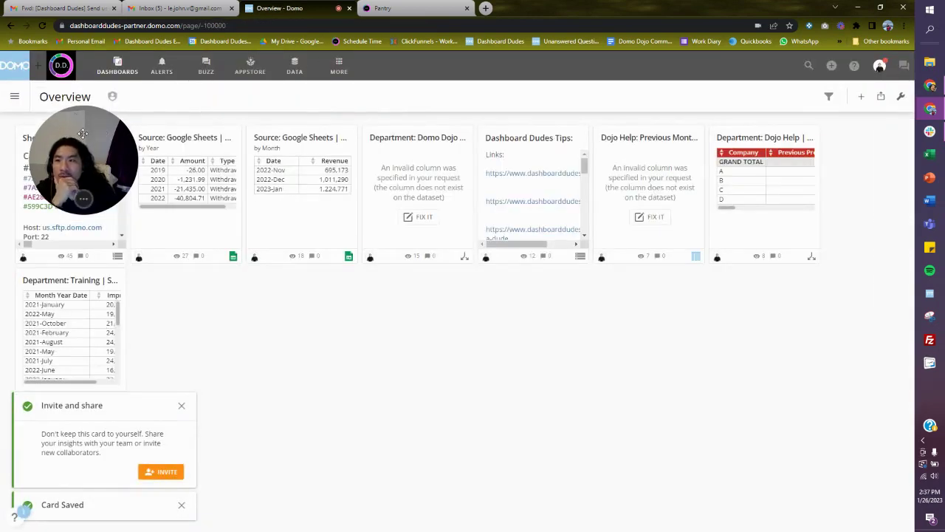
pyautogui.click(15, 97)
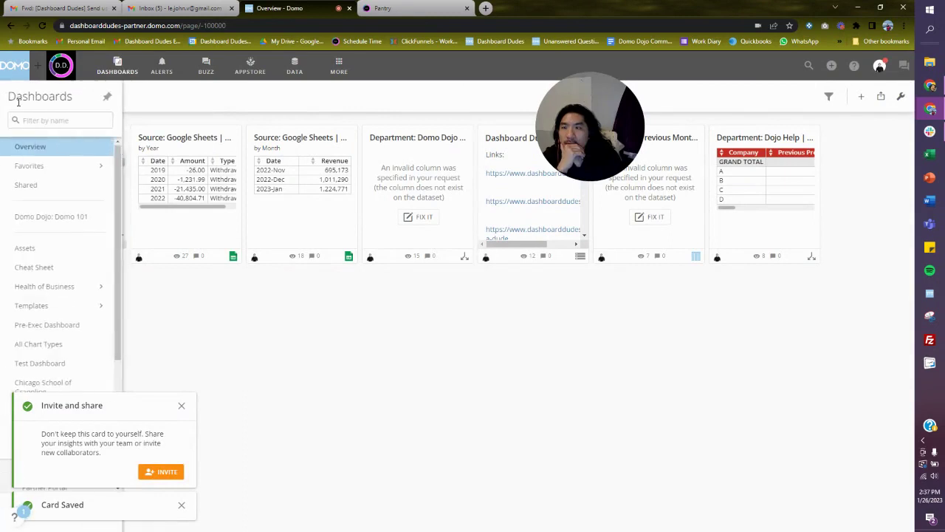
pyautogui.click(189, 410)
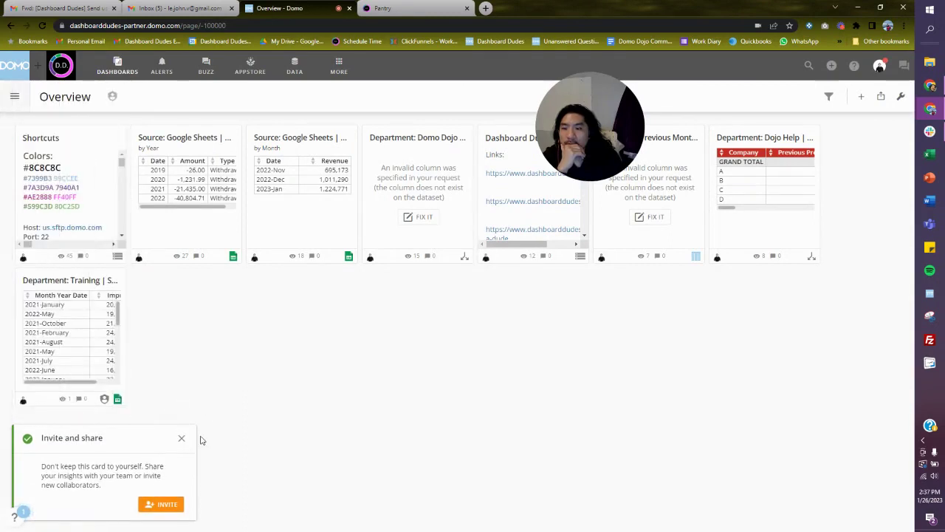
pyautogui.click(182, 440)
# Check the last Test Dashboard in the dashboards list and return to the Overview page
pyautogui.click(14, 97)
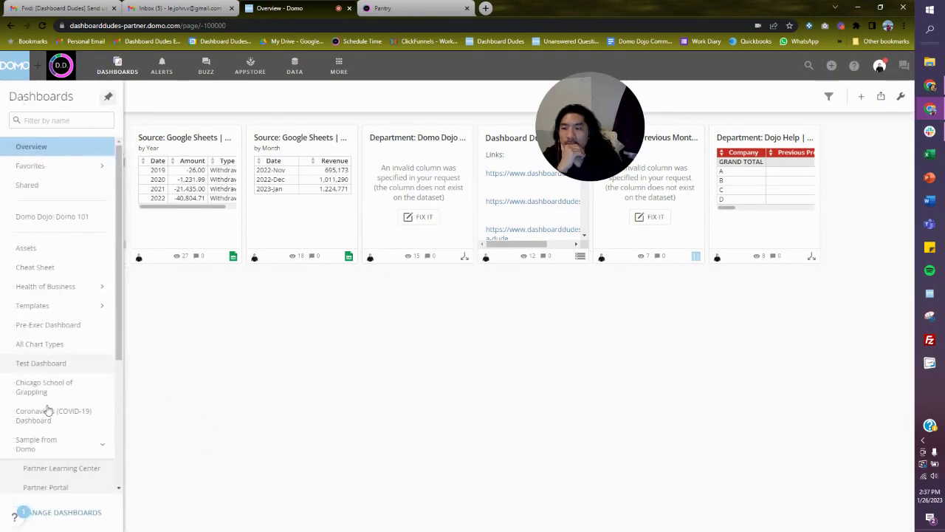
pyautogui.scroll(-5, 45, 413)
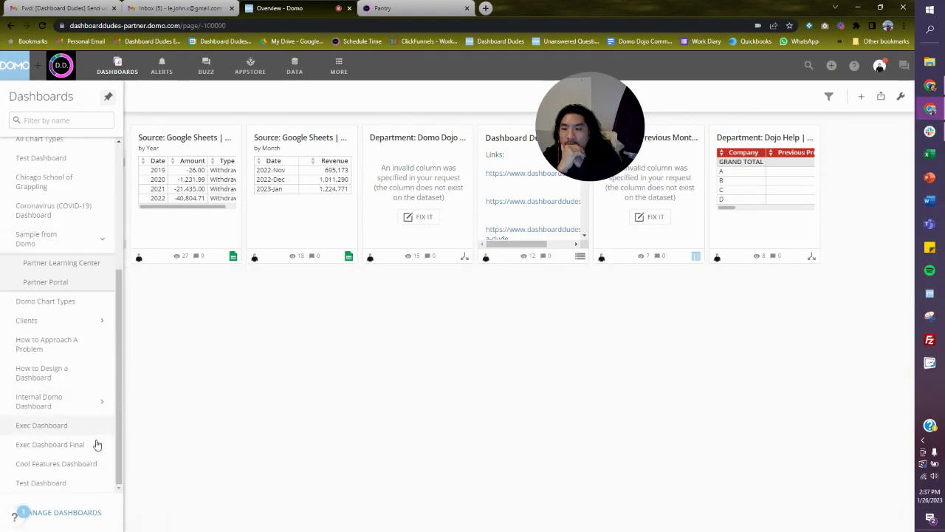
pyautogui.click(87, 484)
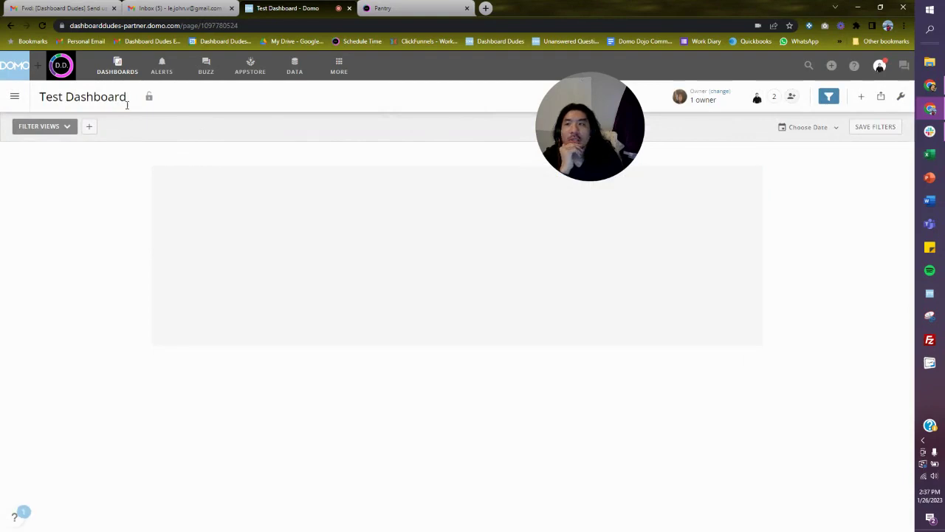
pyautogui.click(14, 97)
pyautogui.scroll(5, 82, 424)
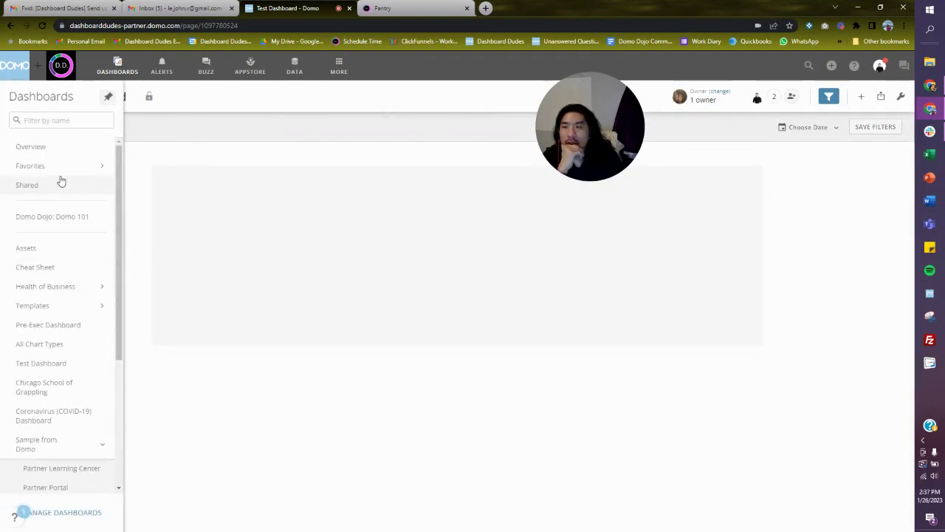
pyautogui.click(59, 153)
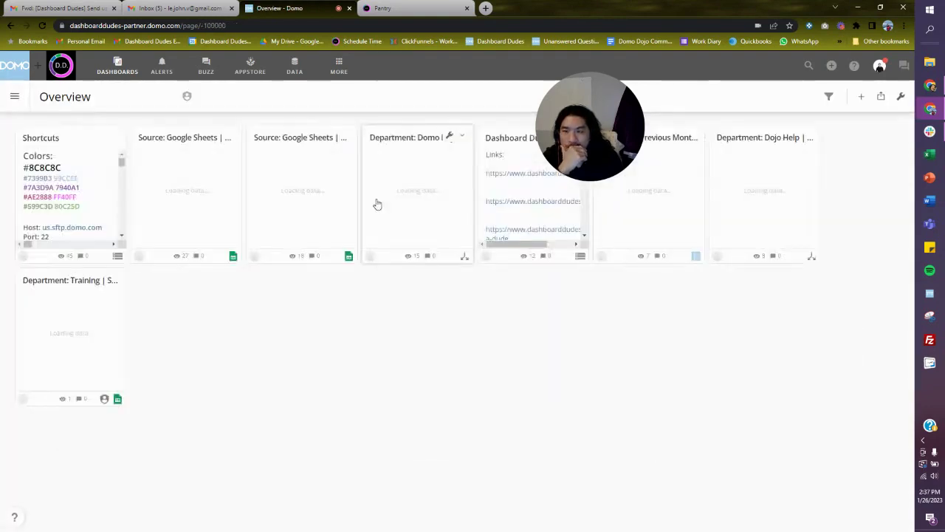
# Move the Department: Training card from the Overview page to Test Dashboard
pyautogui.click(113, 282)
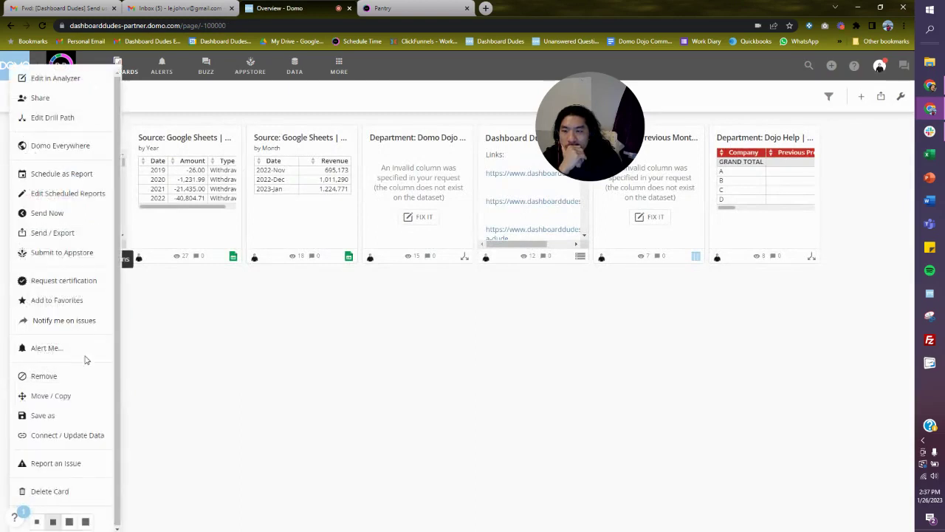
pyautogui.click(59, 397)
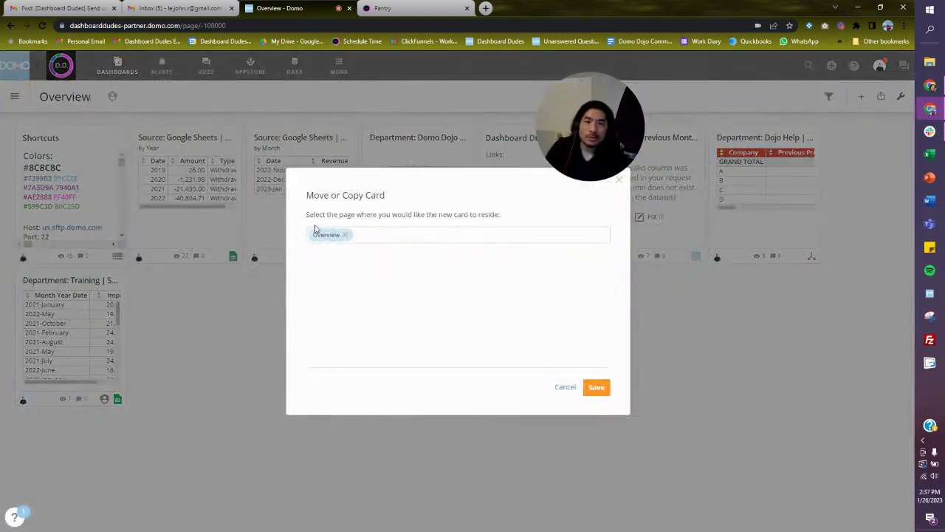
pyautogui.click(344, 235)
pyautogui.write('test')
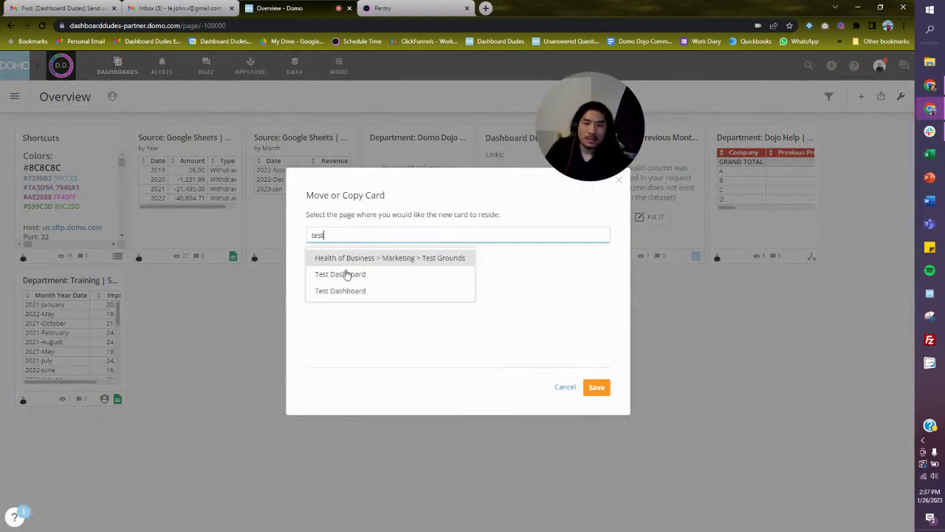
pyautogui.click(348, 282)
pyautogui.click(597, 387)
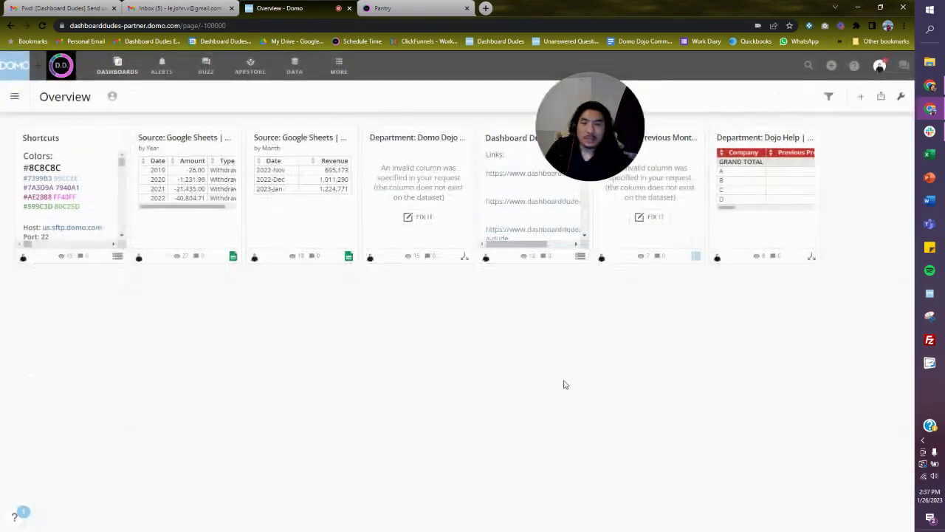
# Open Test Dashboard, place the moved card from the Appendix into the empty layout area, and save the layout
pyautogui.scroll(-5, 65, 465)
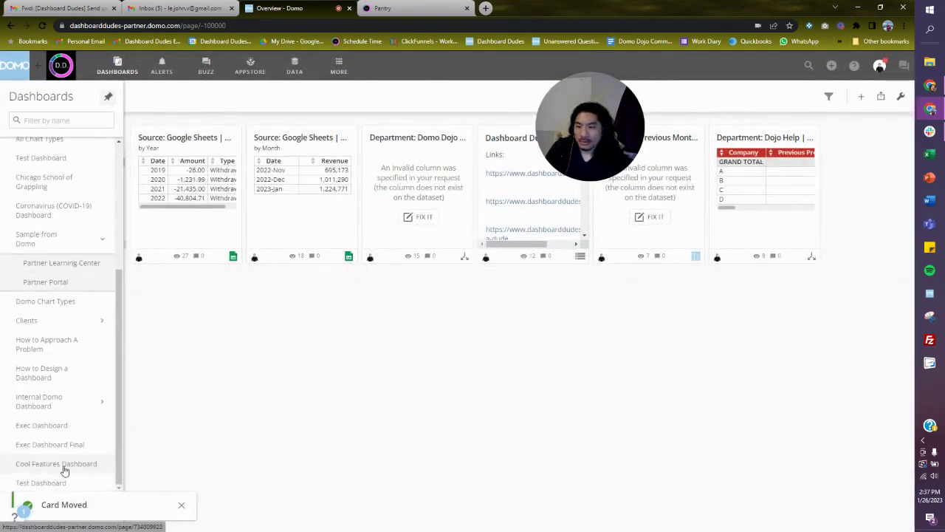
pyautogui.click(40, 482)
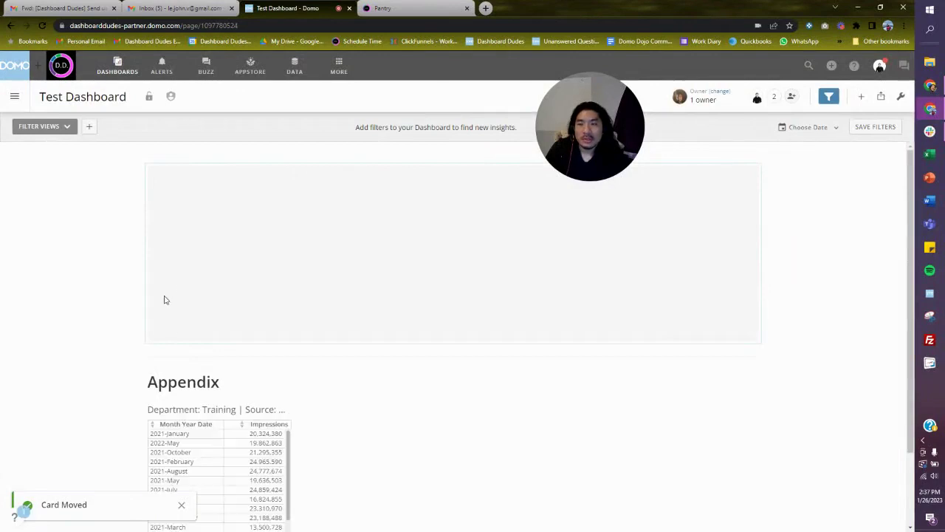
pyautogui.scroll(-2, 305, 412)
pyautogui.click(901, 97)
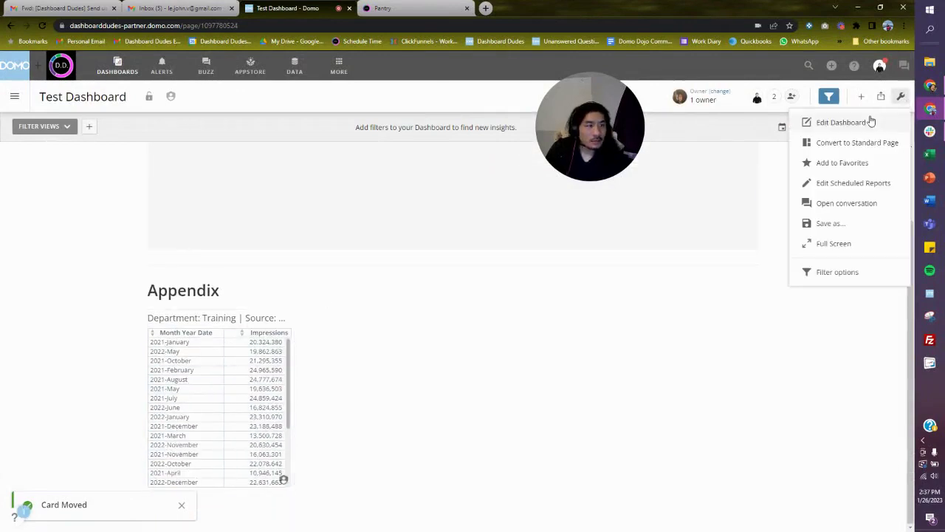
pyautogui.click(588, 264)
pyautogui.moveTo(194, 395); pyautogui.dragTo(324, 239)
pyautogui.click(889, 96)
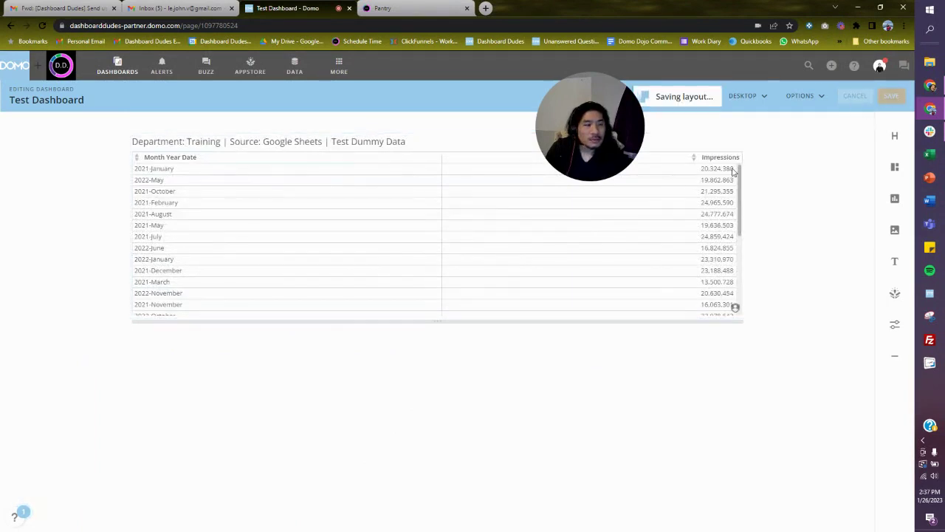
# Save a copy of the table card on Test Dashboard under the same title and open the copy in Analyzer
pyautogui.click(752, 177)
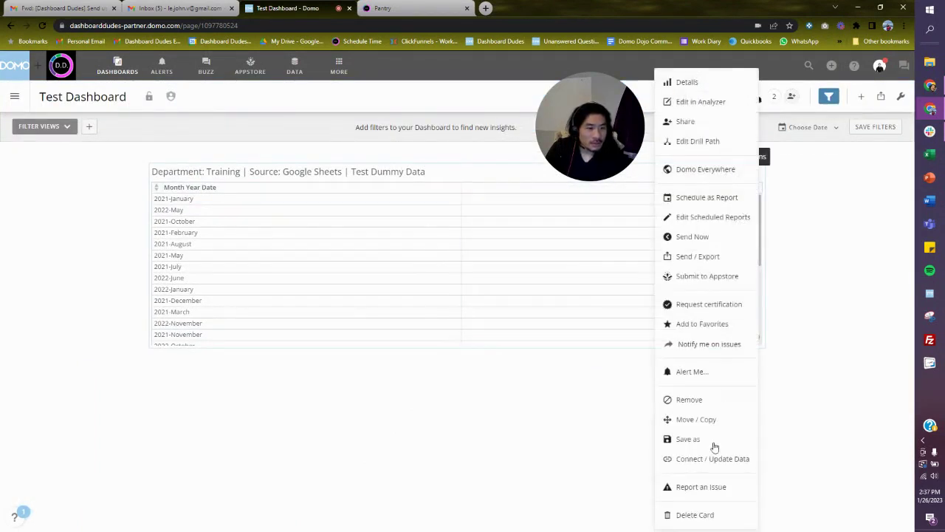
pyautogui.click(688, 439)
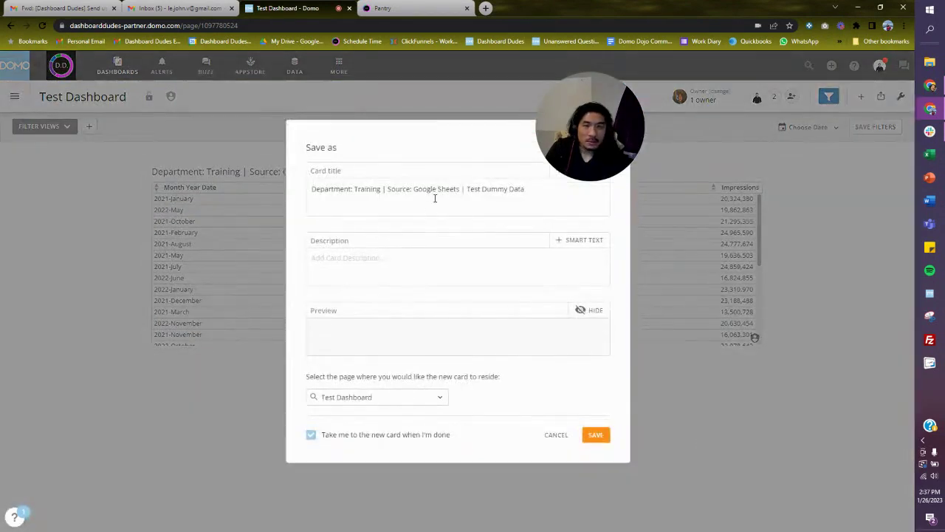
pyautogui.click(597, 438)
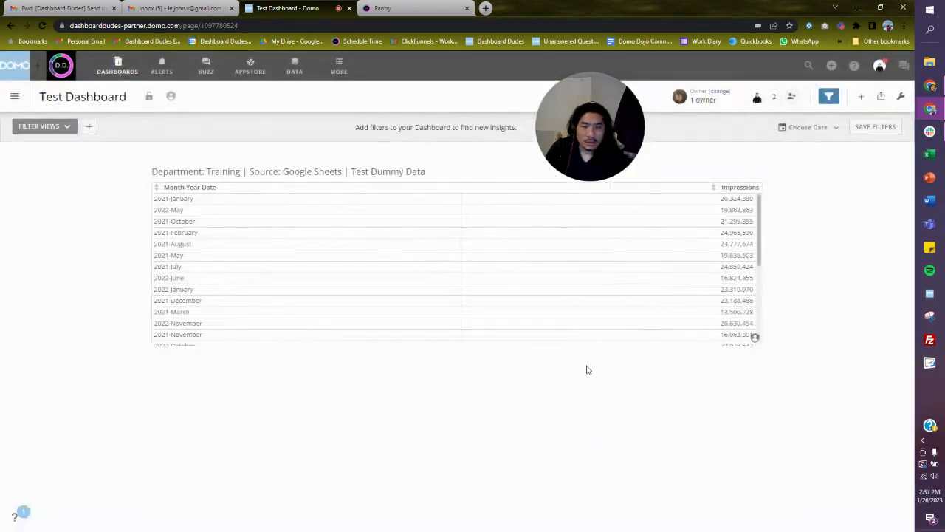
pyautogui.click(431, 291)
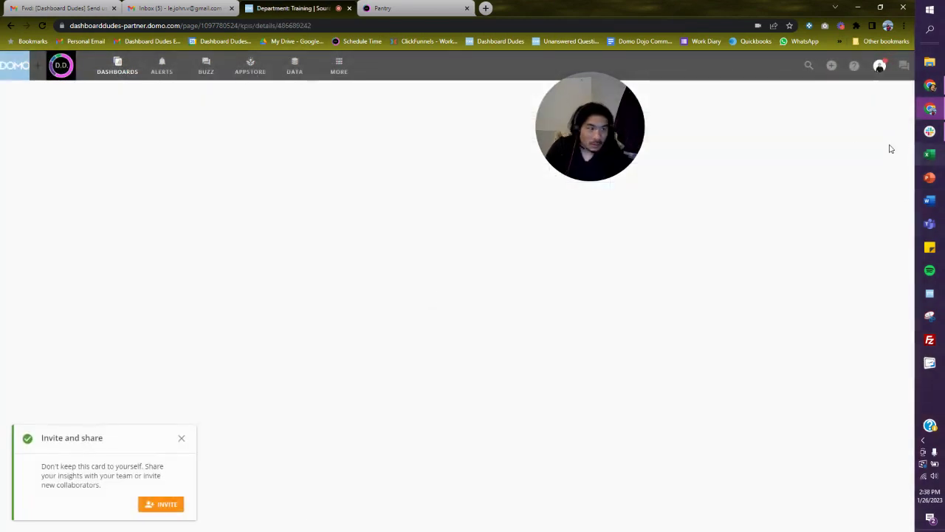
pyautogui.click(840, 133)
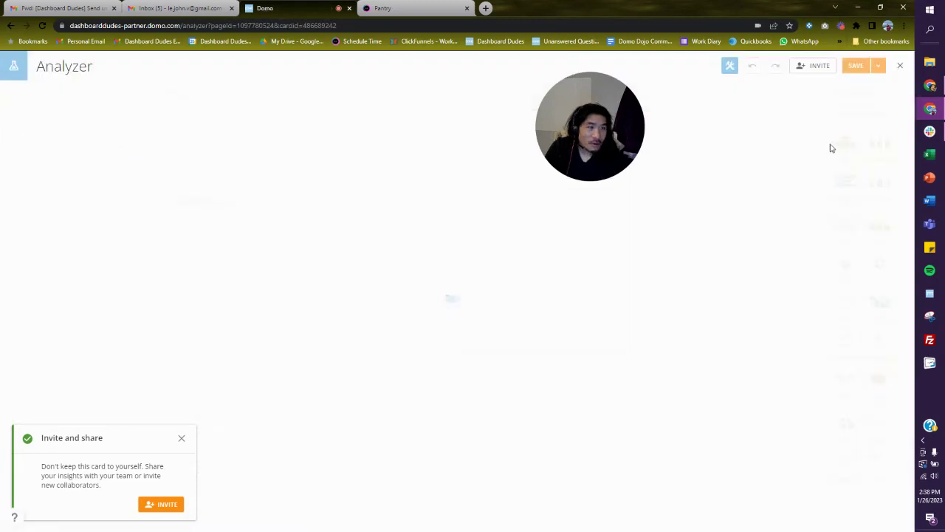
# Change the copied card to a Dropdown selector and replace the Impressions grouping with Month Year Date
pyautogui.click(864, 154)
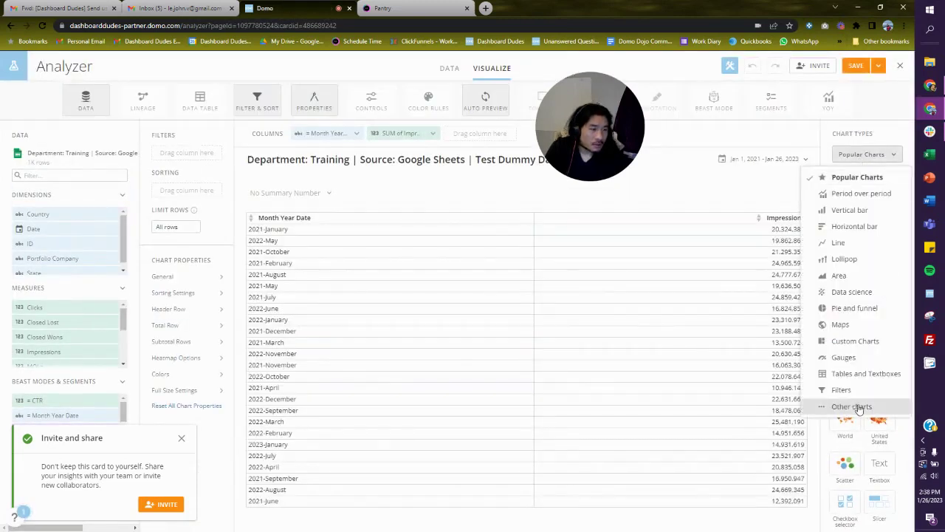
pyautogui.click(849, 390)
pyautogui.click(883, 268)
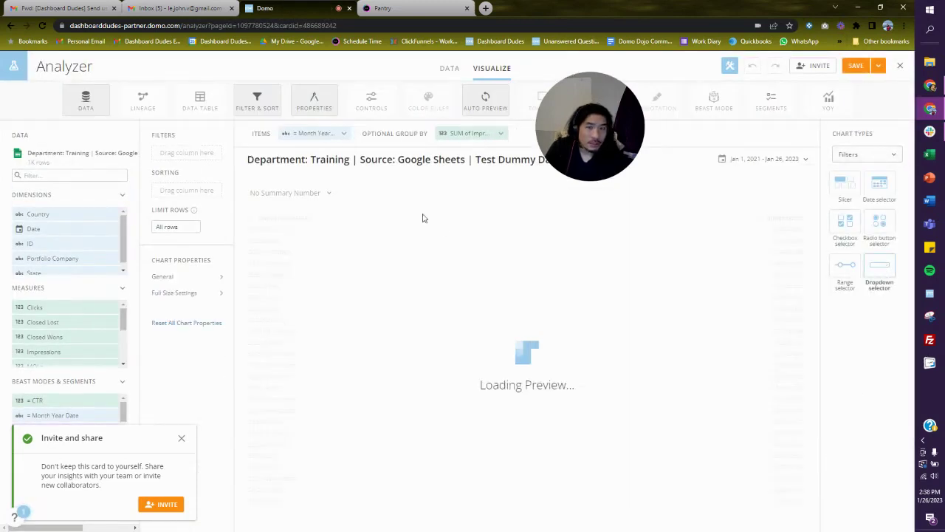
pyautogui.click(501, 133)
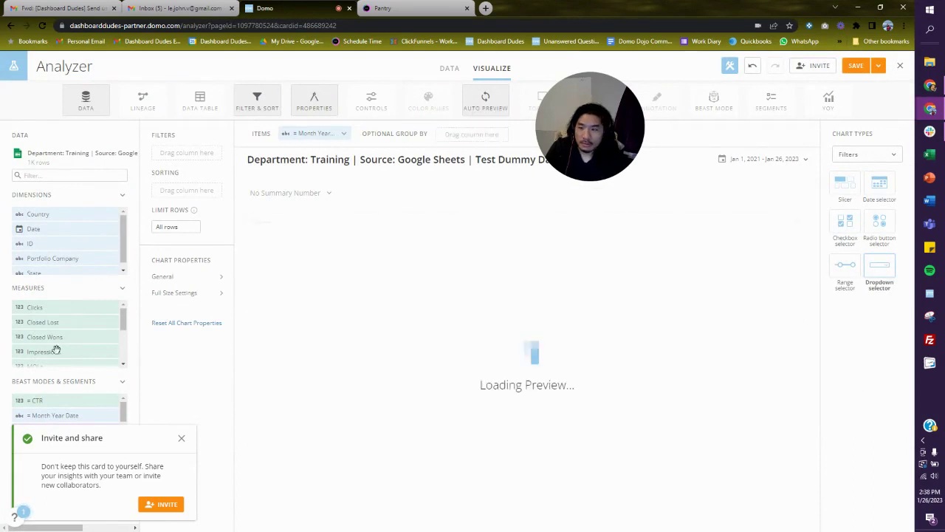
pyautogui.moveTo(57, 417); pyautogui.dragTo(465, 133)
# Sort the dropdown selector by Month Year Date in descending order with no aggregation
pyautogui.moveTo(55, 416); pyautogui.dragTo(190, 191)
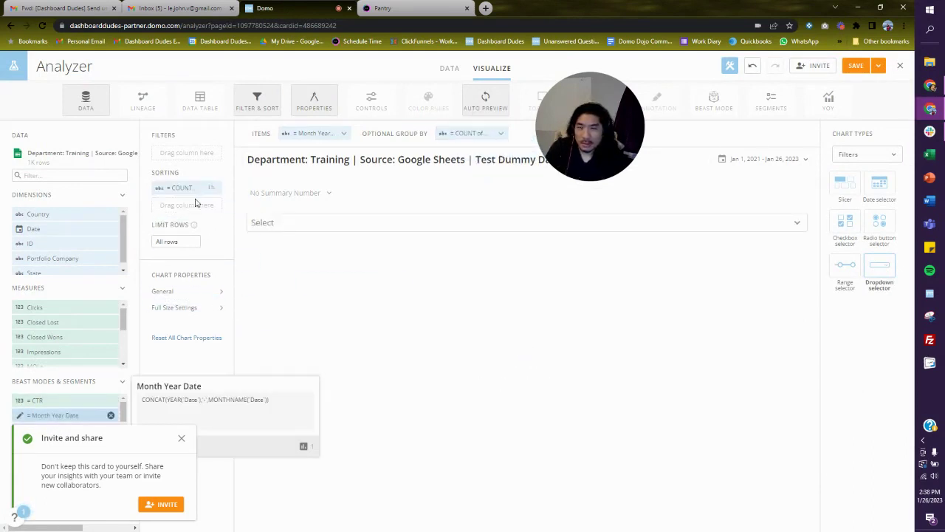
pyautogui.click(202, 235)
pyautogui.click(318, 264)
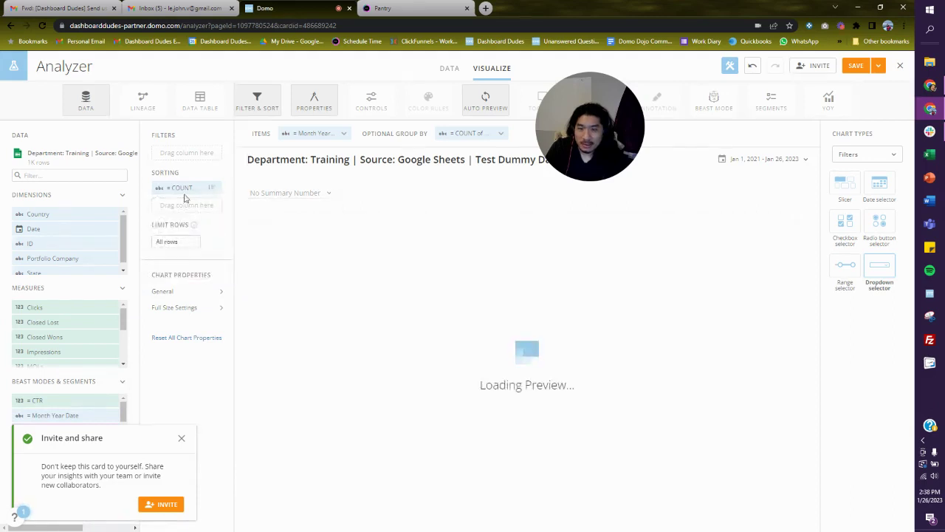
pyautogui.click(185, 188)
pyautogui.click(264, 226)
pyautogui.click(277, 254)
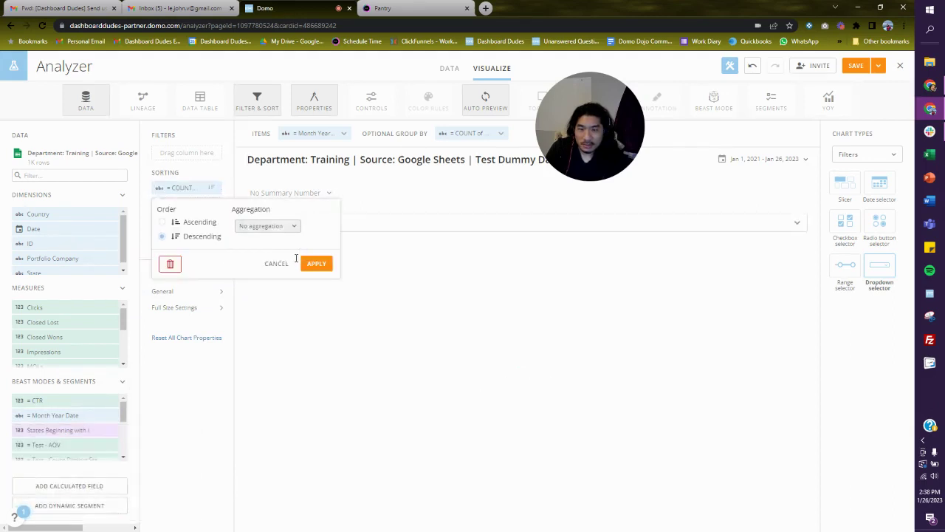
pyautogui.click(317, 264)
# Title the card "Date Selector" and allow multiple selections in its general chart properties
pyautogui.click(356, 161)
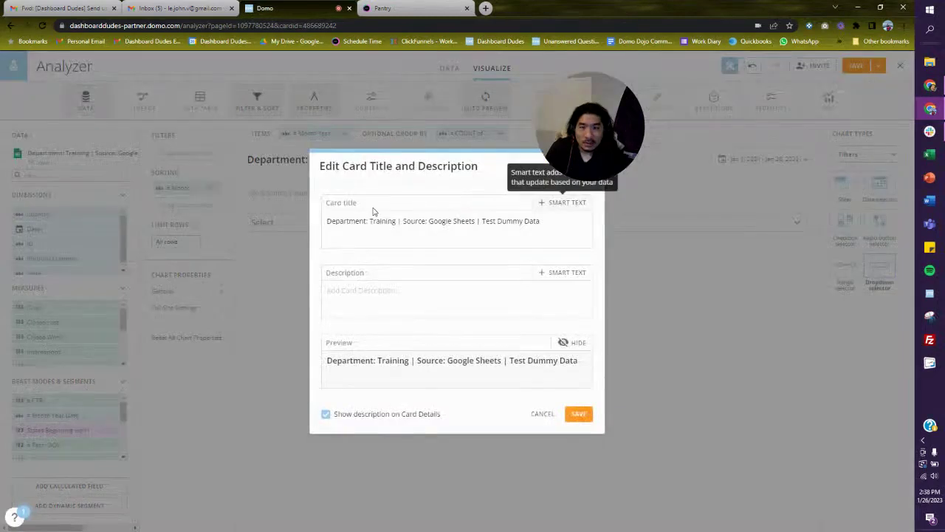
pyautogui.tripleClick(378, 217)
pyautogui.write('Date Selector')
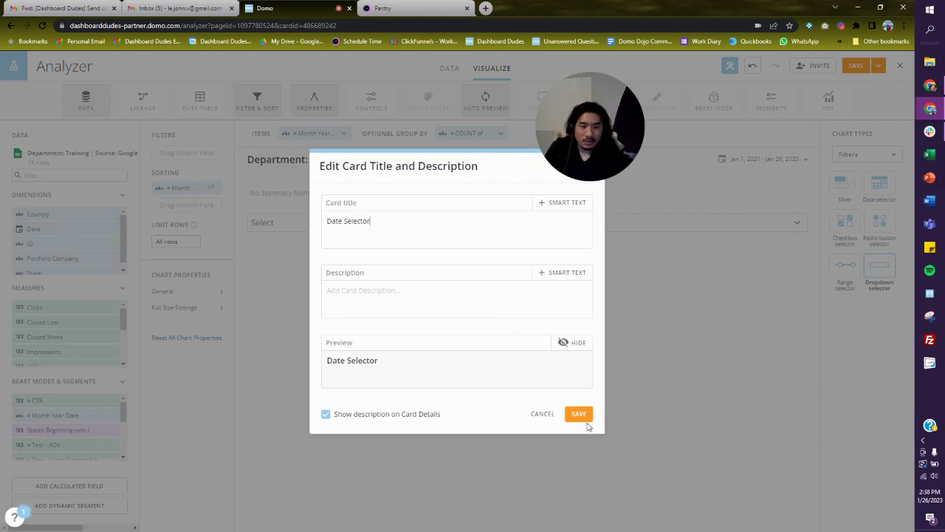
pyautogui.click(585, 420)
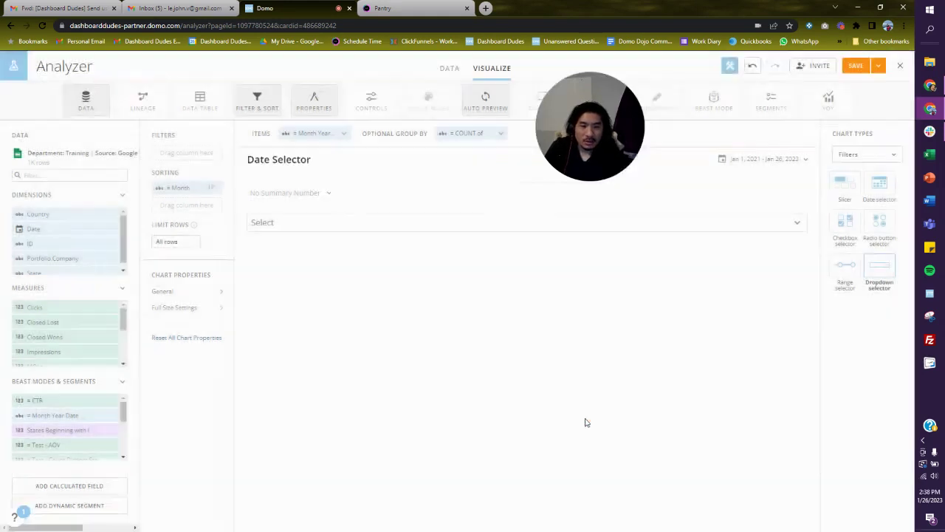
pyautogui.click(198, 296)
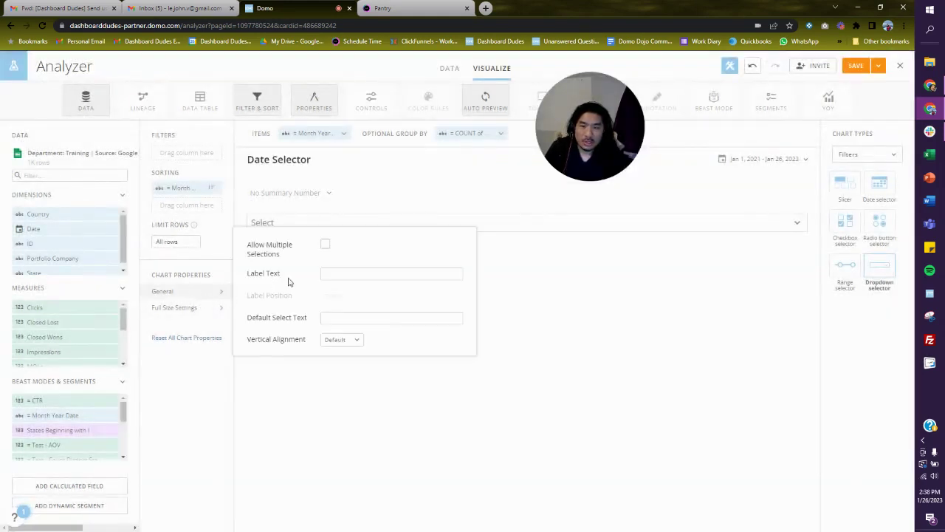
pyautogui.click(326, 244)
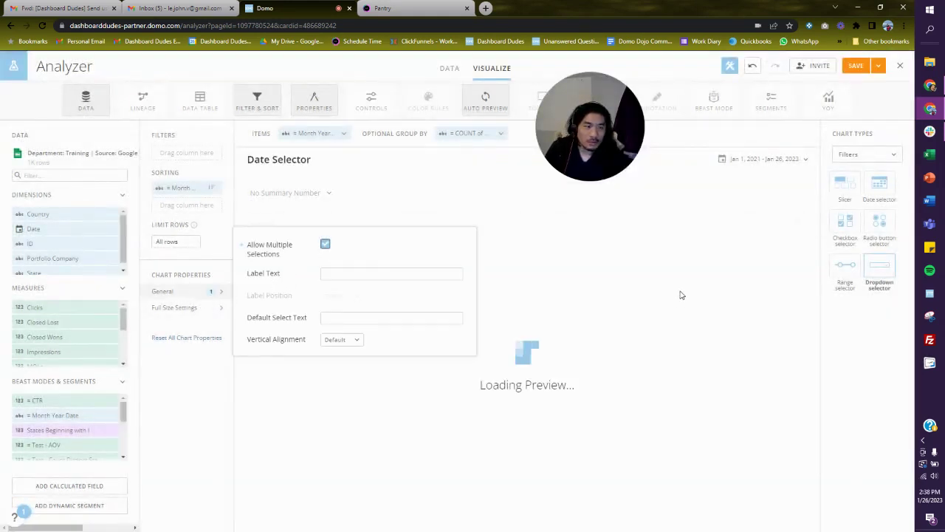
# Save the Date Selector card and go back to Test Dashboard
pyautogui.click(879, 70)
pyautogui.click(855, 102)
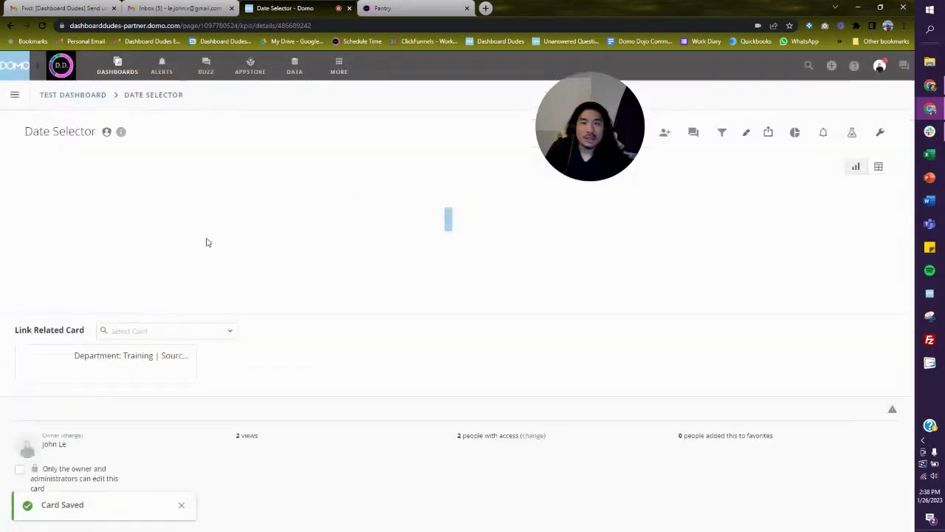
pyautogui.click(73, 96)
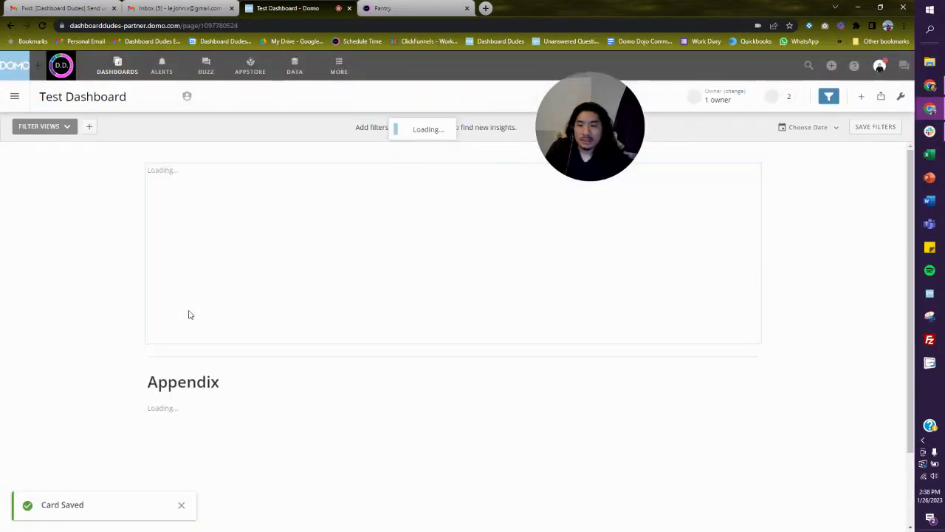
# Edit the dashboard layout to place the Date Selector card above the table, shorten its height, and save the layout
pyautogui.click(900, 98)
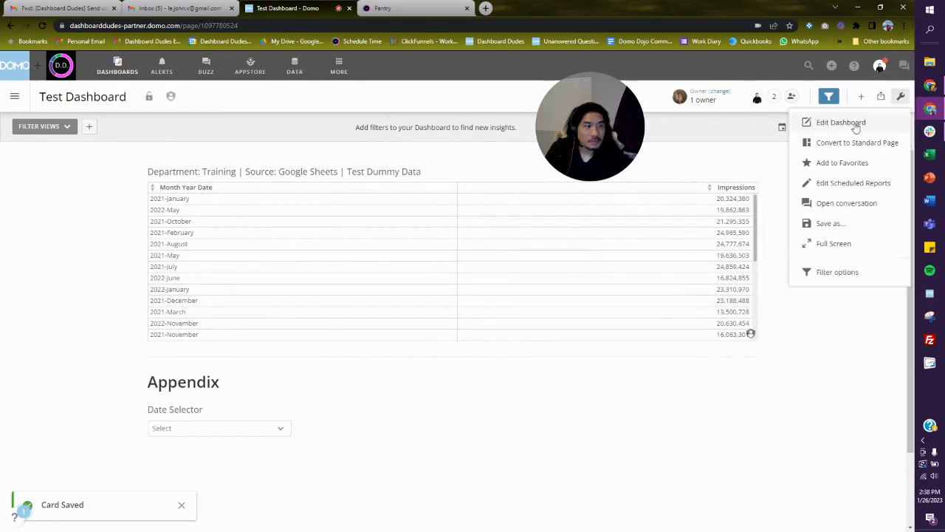
pyautogui.click(852, 124)
pyautogui.moveTo(194, 413); pyautogui.dragTo(313, 131)
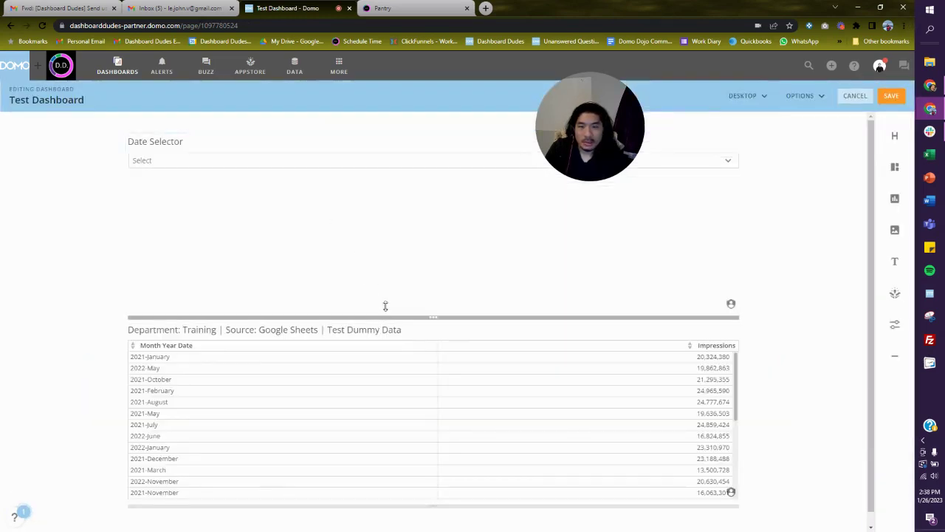
pyautogui.click(891, 97)
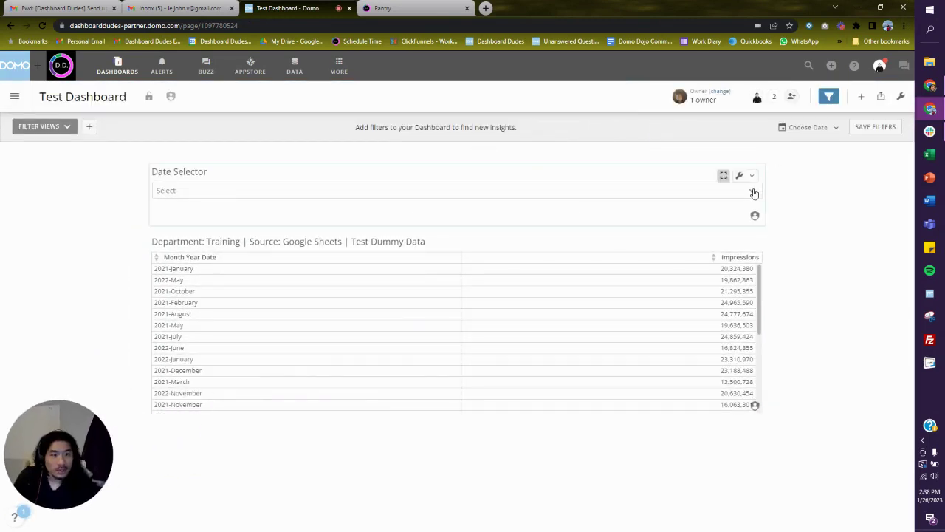
# Try to filter the dashboard to 2023-January with the Date Selector
pyautogui.click(753, 191)
pyautogui.click(507, 254)
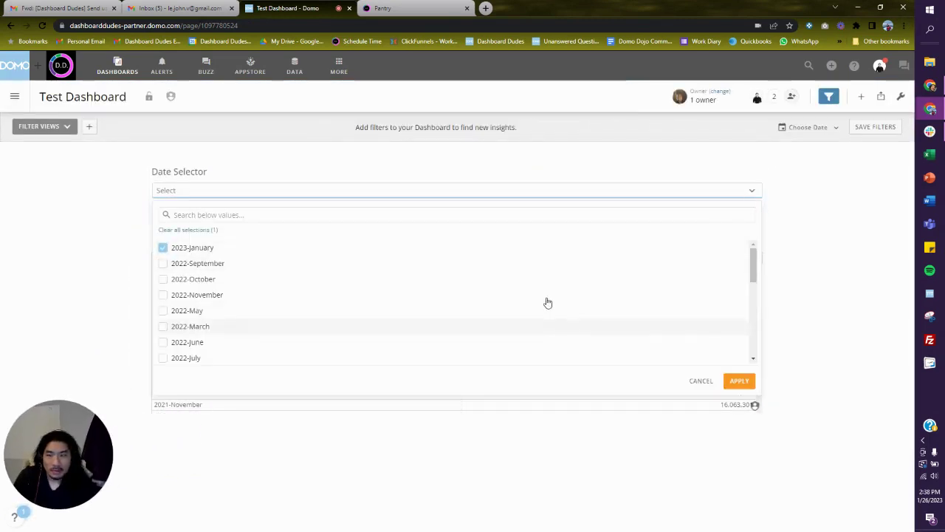
pyautogui.click(728, 383)
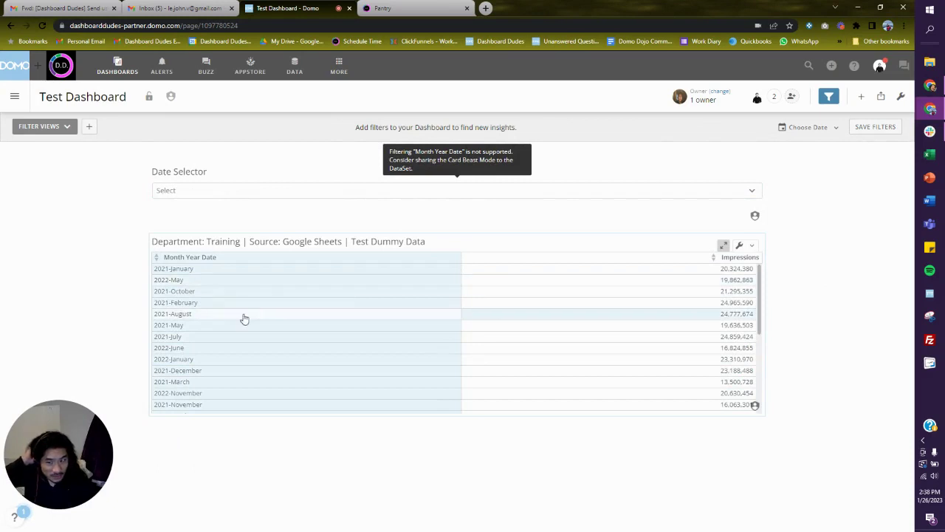
# Try to filter the dashboard to 2023-January, 2022-September and 2022-October with the Date Selector
pyautogui.click(744, 193)
pyautogui.click(163, 250)
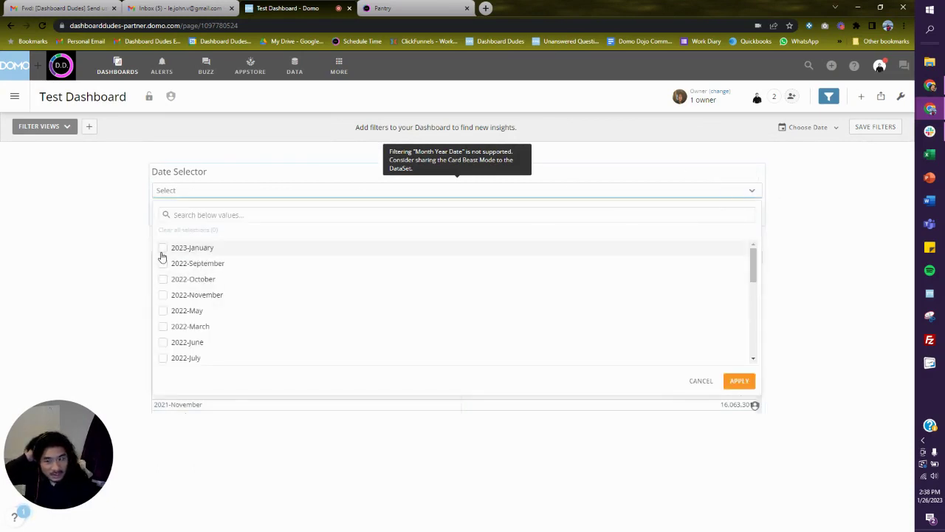
pyautogui.click(163, 264)
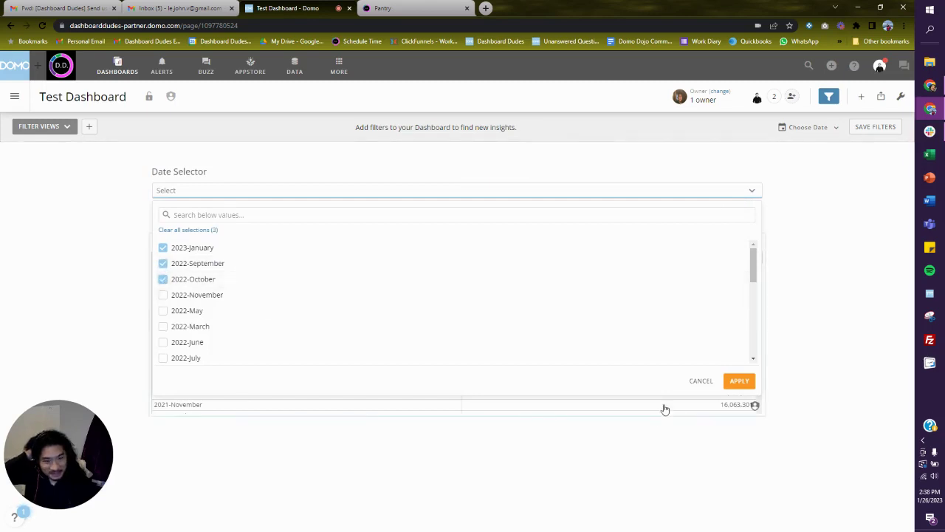
pyautogui.click(740, 380)
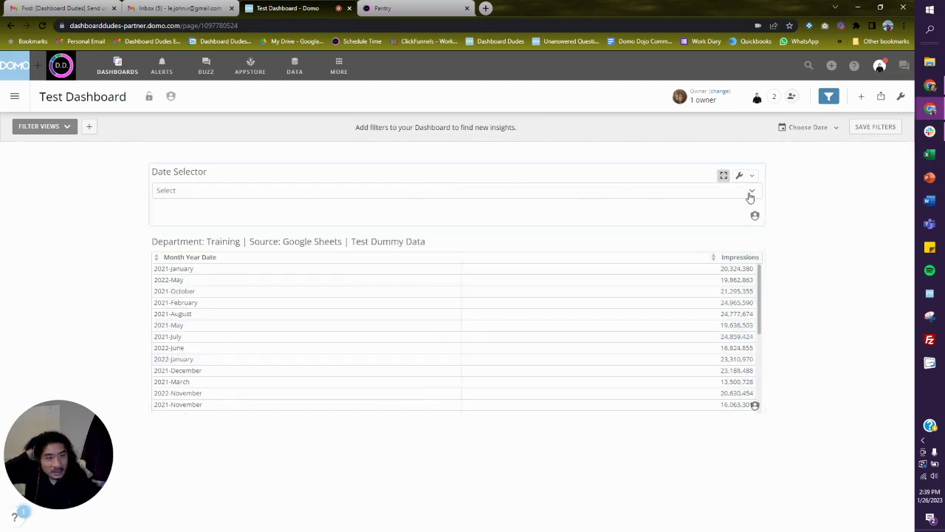
pyautogui.click(751, 194)
pyautogui.click(827, 180)
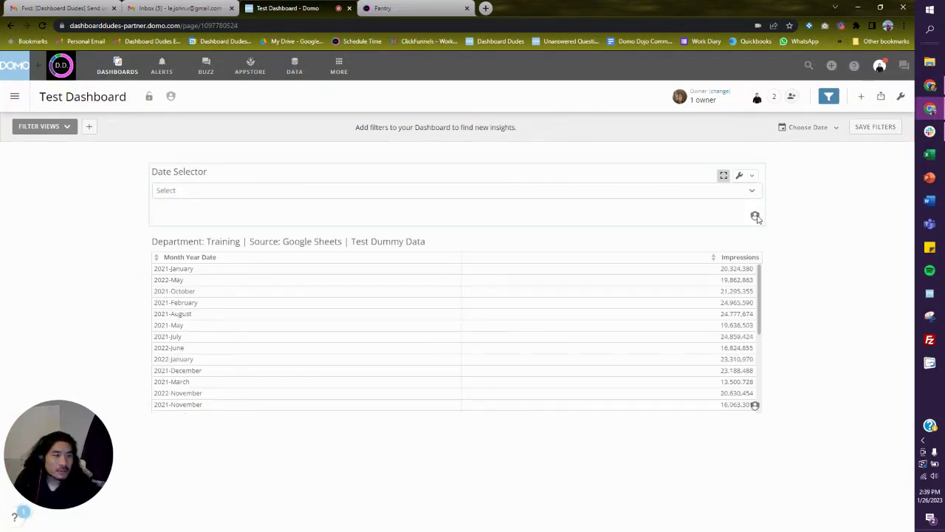
pyautogui.click(752, 181)
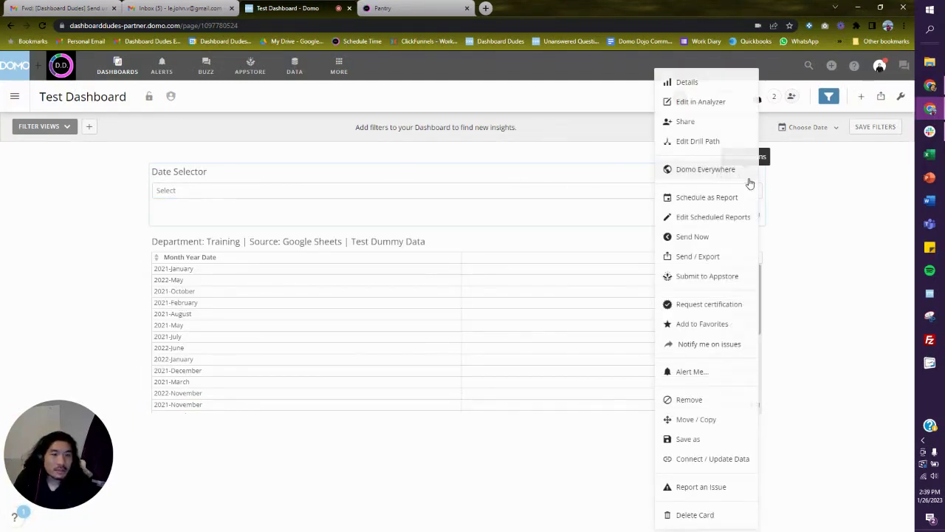
pyautogui.click(672, 102)
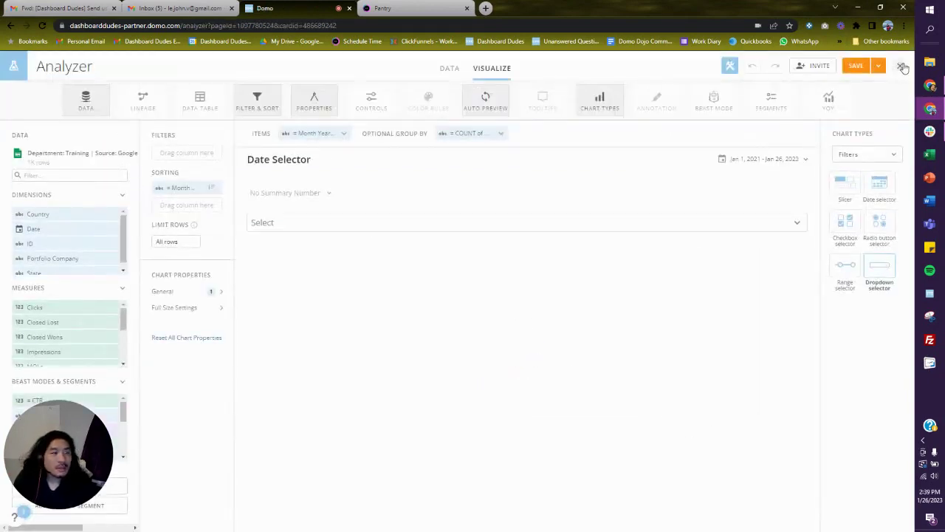
pyautogui.click(855, 66)
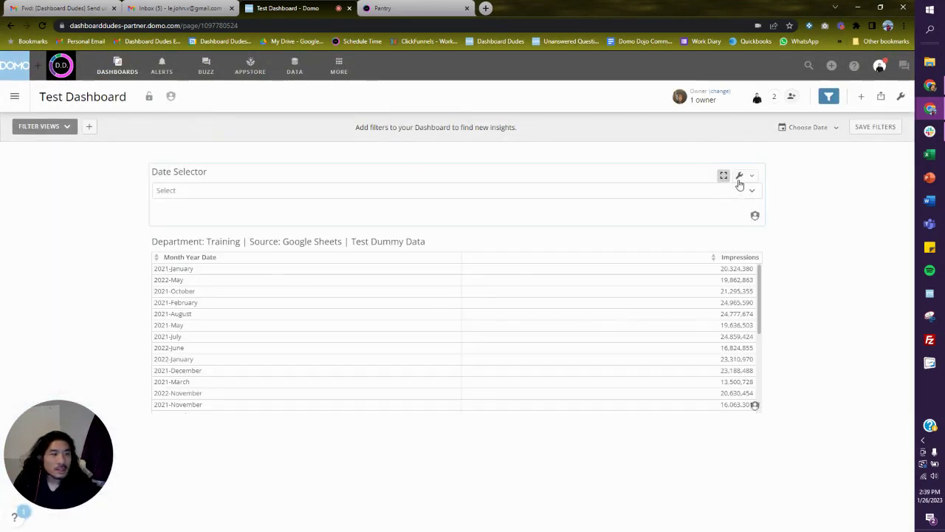
pyautogui.click(739, 178)
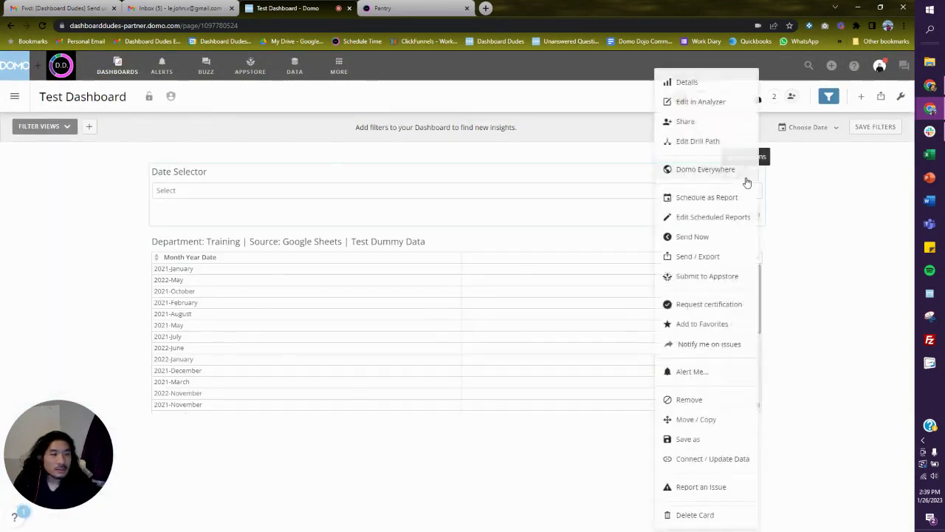
# Turn off the filter and PDP icons in the dashboard's filter options and save the change
pyautogui.click(901, 98)
pyautogui.click(838, 272)
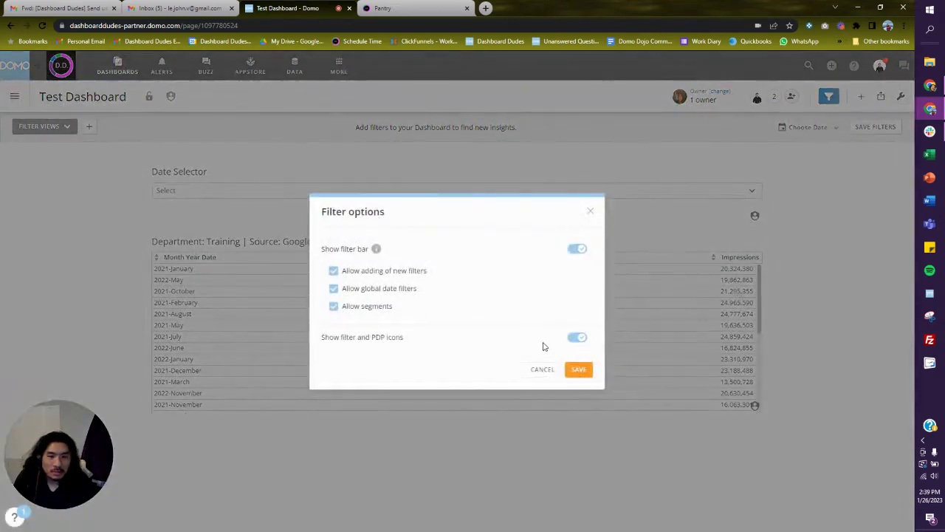
pyautogui.click(579, 371)
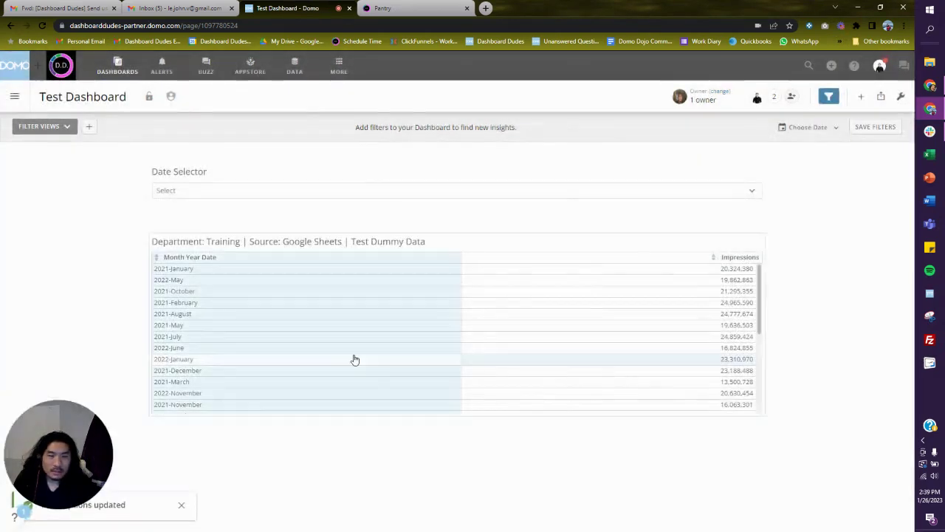
# Try again to filter the table to 2023-January through the Date Selector card
pyautogui.click(724, 194)
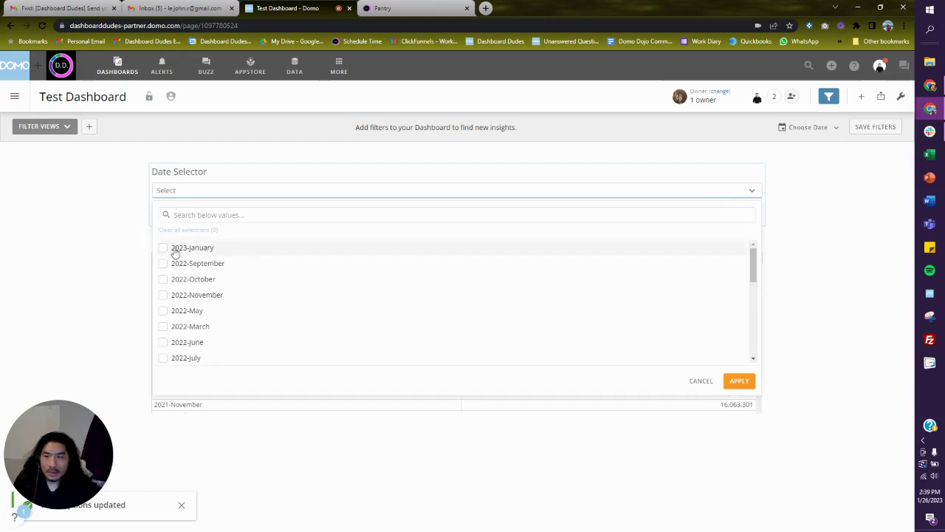
pyautogui.click(163, 247)
pyautogui.click(739, 380)
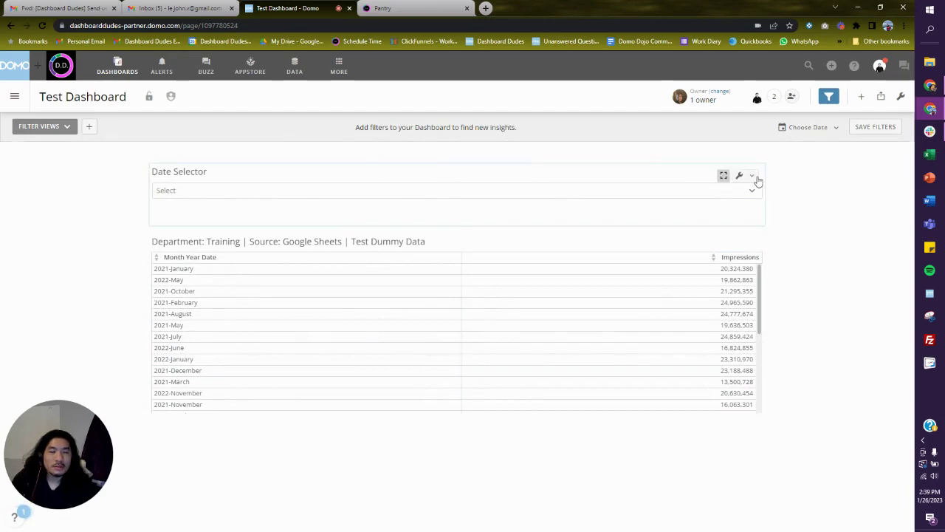
# Edit the Date Selector card in Analyzer to save the Month Year Date Beast Mode as a calculation on the dataset, and save and close the card
pyautogui.click(758, 178)
pyautogui.click(689, 101)
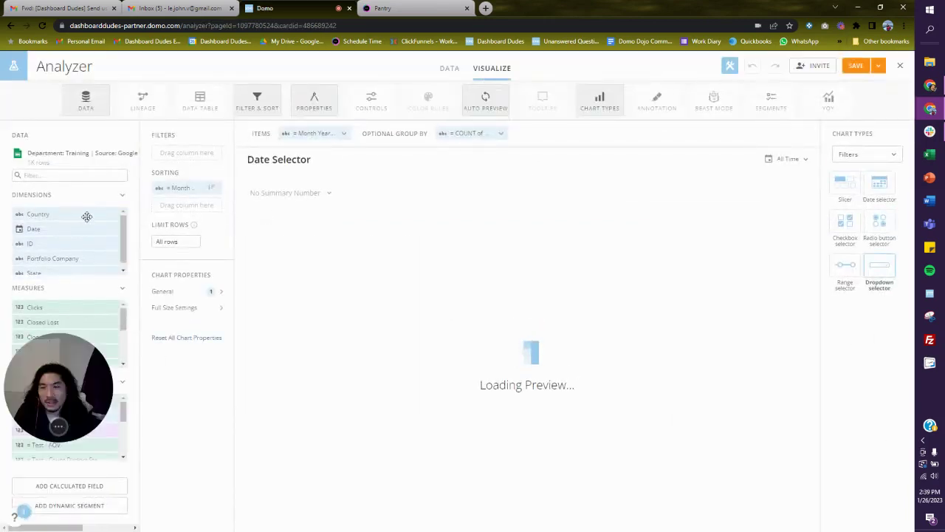
pyautogui.click(81, 413)
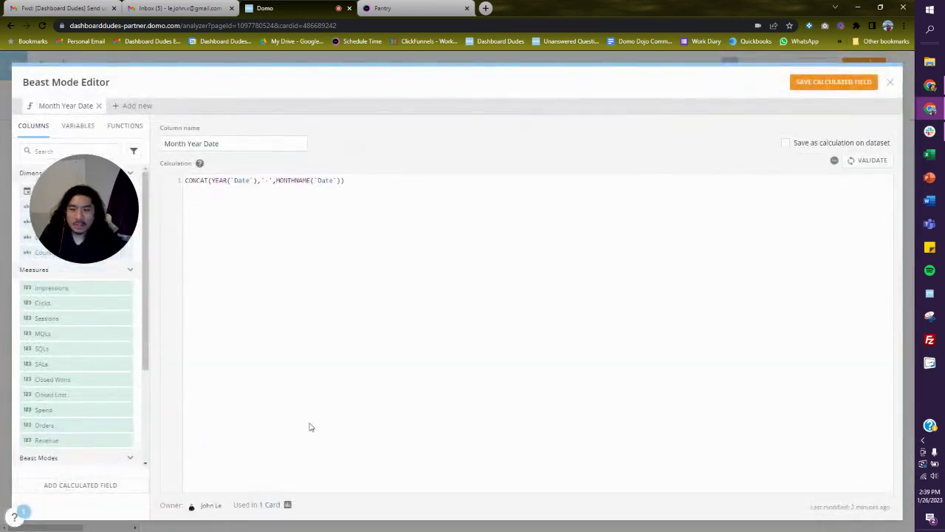
pyautogui.click(847, 83)
pyautogui.click(891, 82)
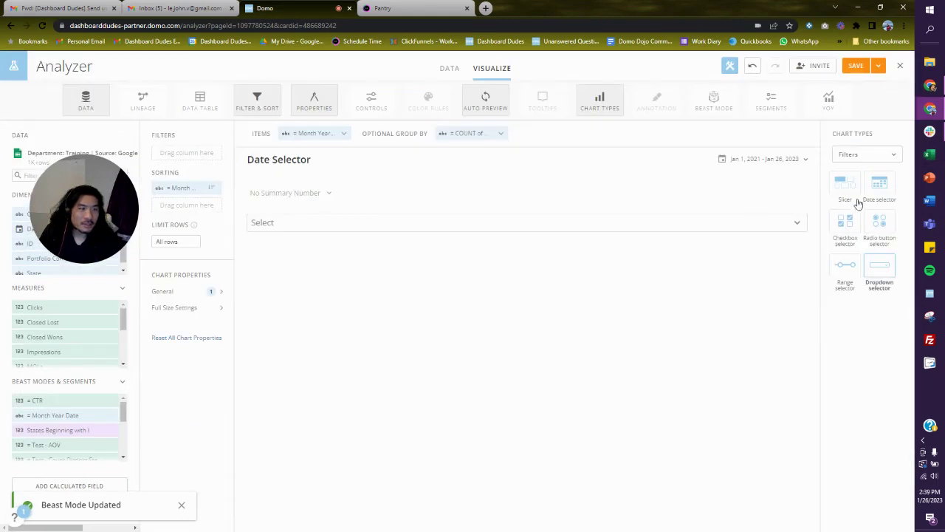
pyautogui.click(881, 67)
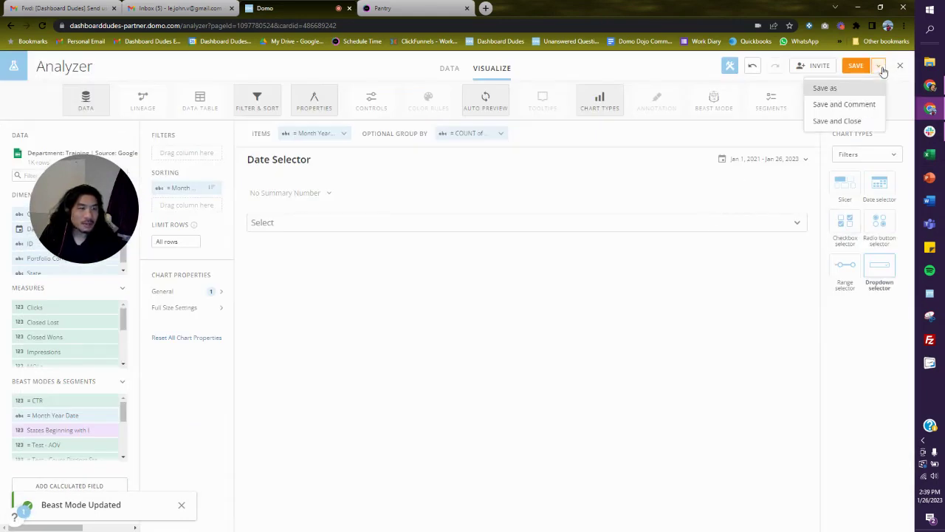
pyautogui.click(866, 118)
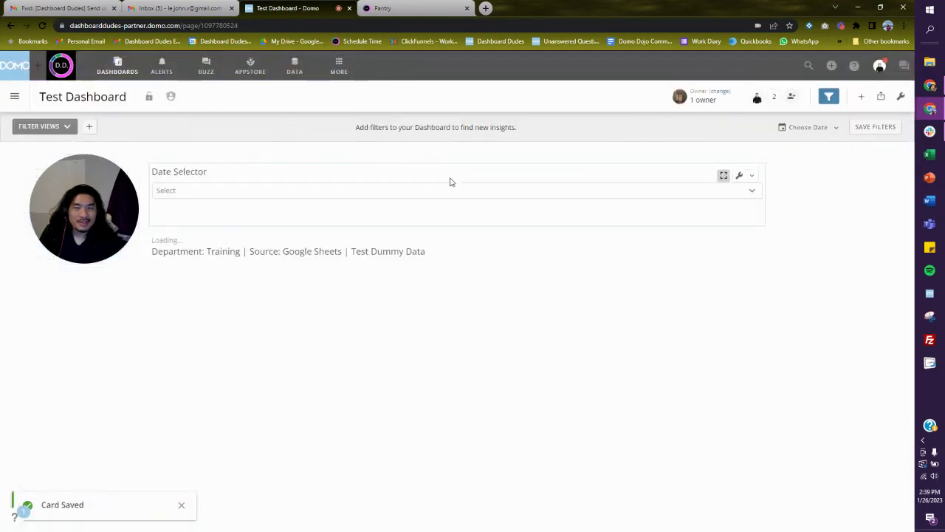
# Filter the dashboard to 2023-January, 2022-September and 2022-October with the Date Selector
pyautogui.click(743, 193)
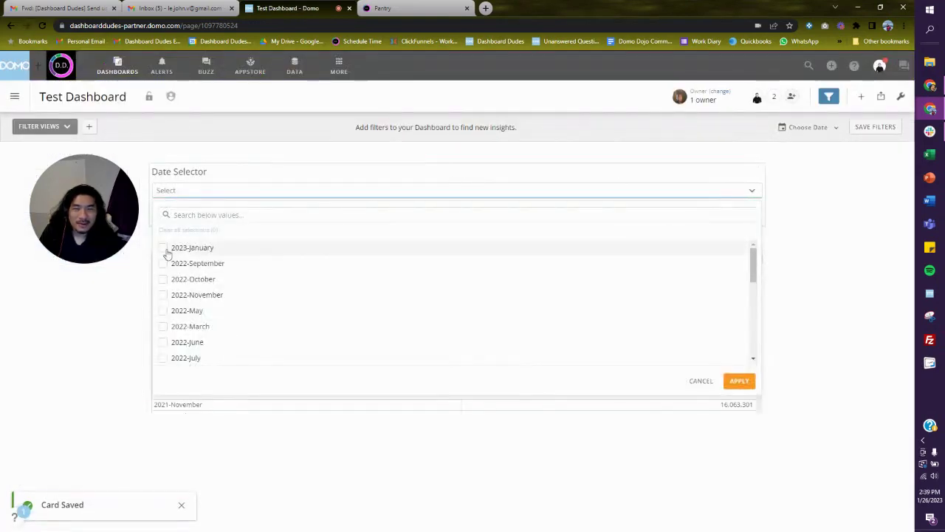
pyautogui.click(164, 248)
pyautogui.click(164, 280)
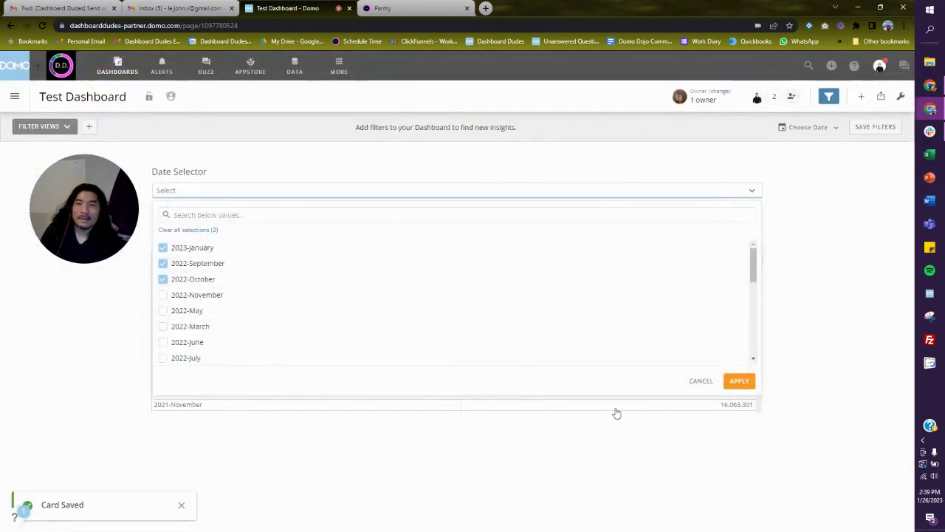
pyautogui.click(740, 381)
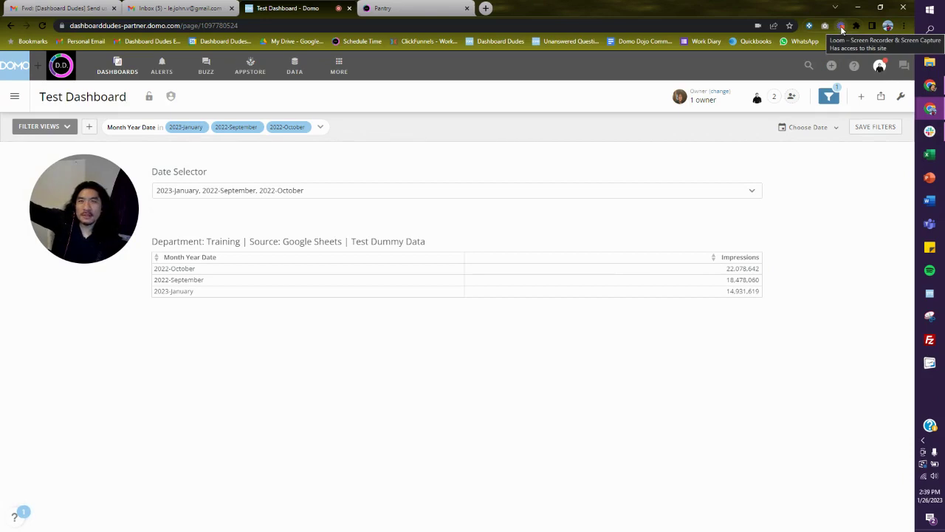
# Switch to the Dashboard Dudes Pantry web page
pyautogui.click(399, 8)
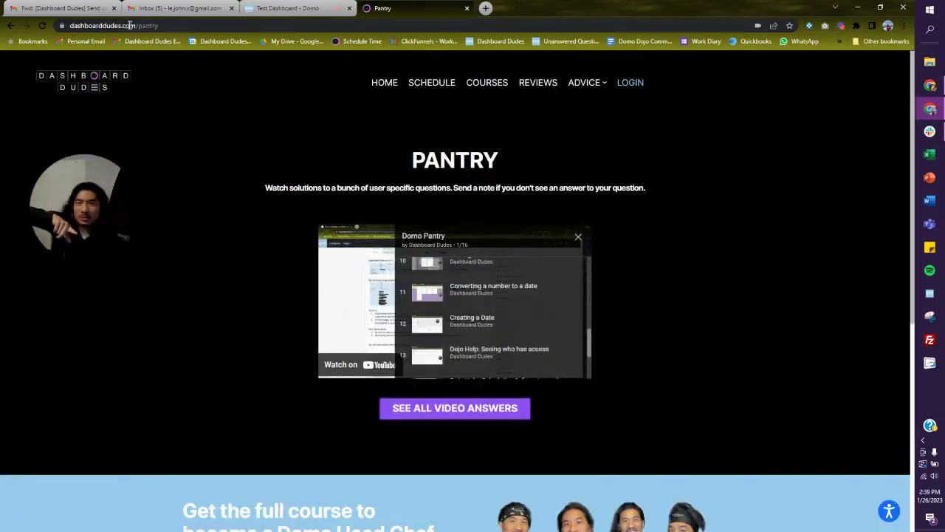